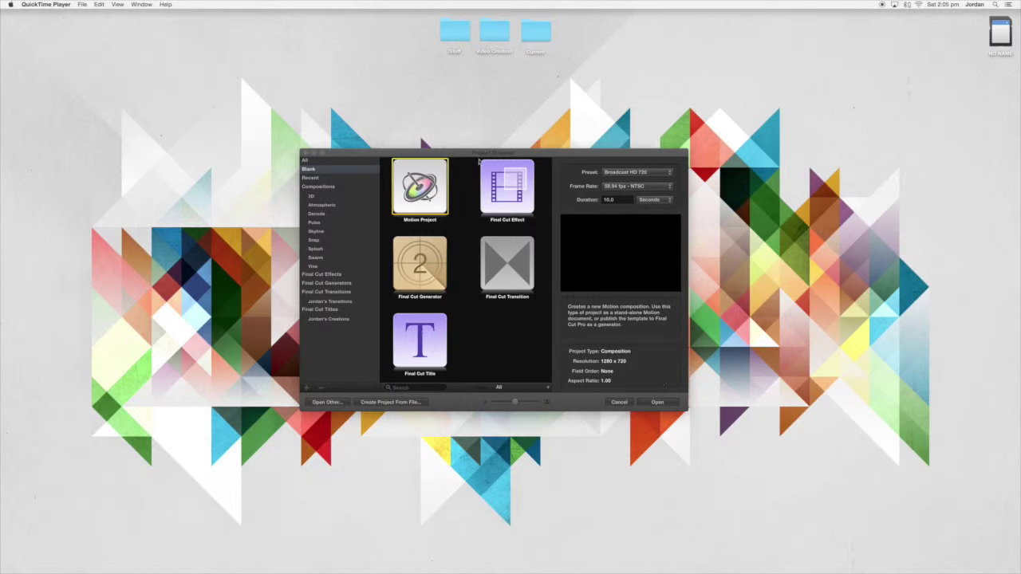
Create a new Final Cut Title project with the Broadcast HD 720 preset at 59.94 fps.
{"action": "mouse_move", "coordinate": [482, 157]}
{"action": "left_mouse_down"}
{"action": "mouse_move", "coordinate": [504, 203]}
{"action": "mouse_move", "coordinate": [484, 180]}
{"action": "mouse_move", "coordinate": [502, 160]}
{"action": "left_mouse_up"}
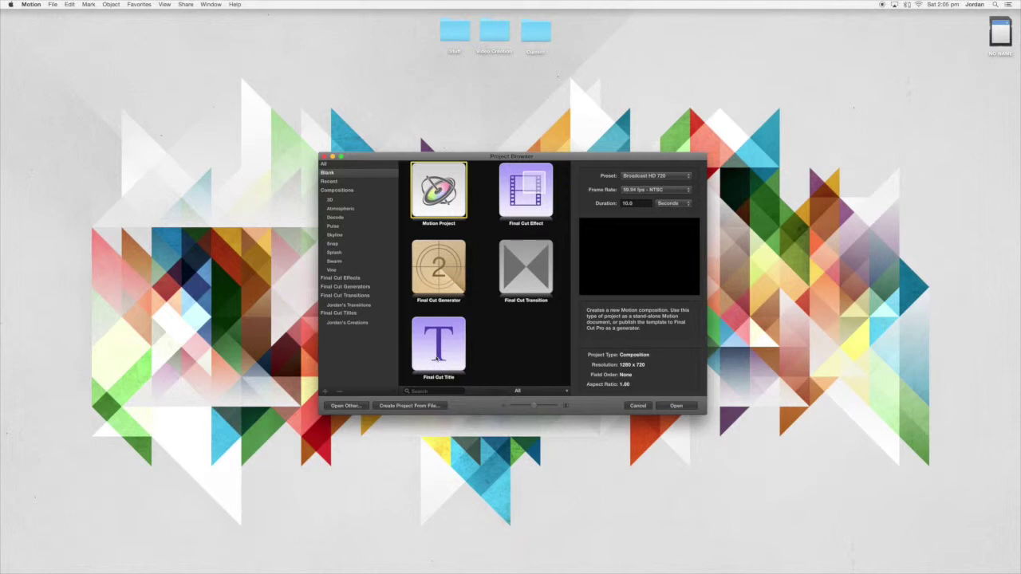
{"action": "double_click", "coordinate": [438, 358]}
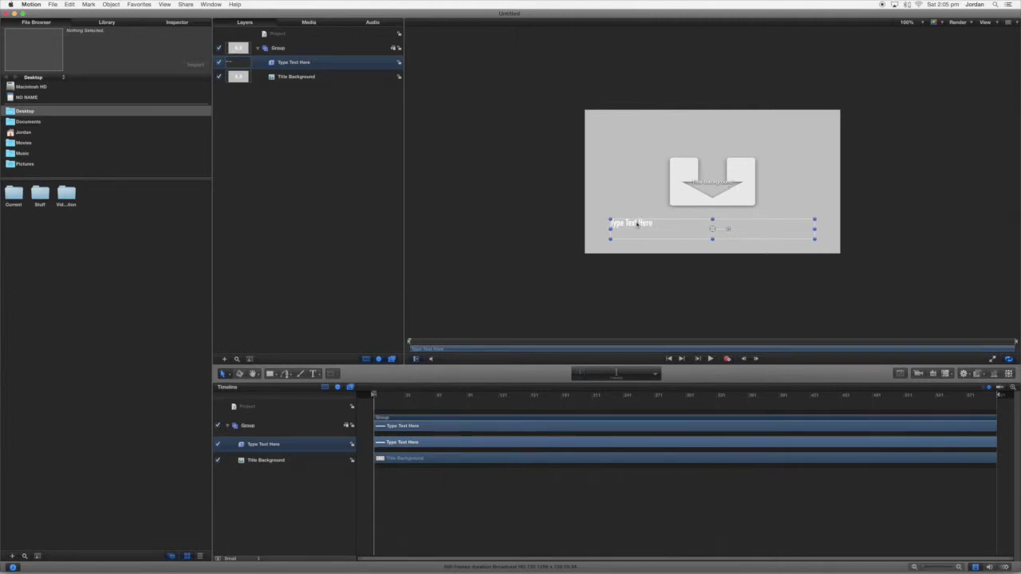
Move the placeholder title text to the middle of the frame and enlarge it.
{"action": "left_click_drag", "start_coordinate": [636, 223], "coordinate": [712, 182]}
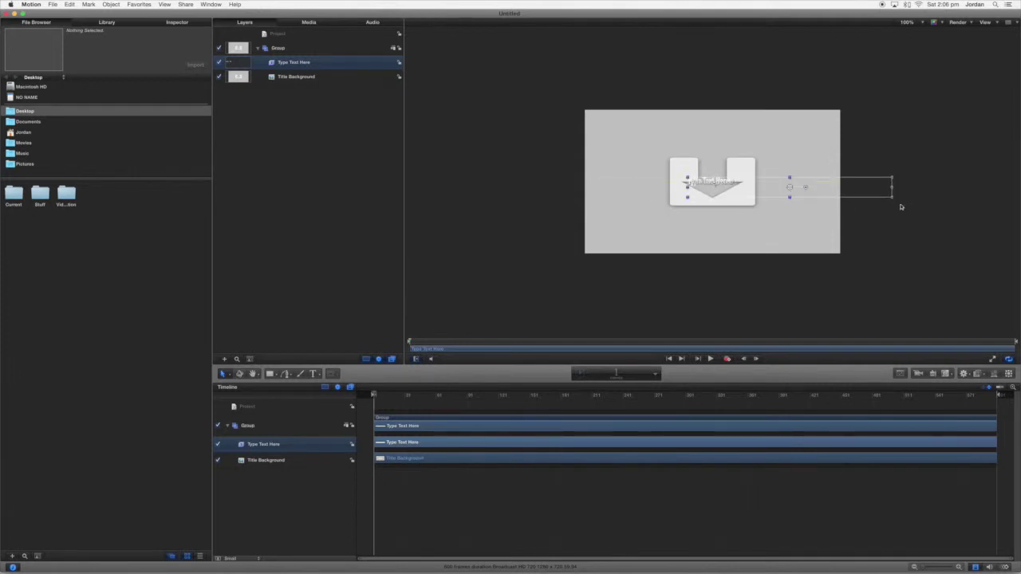
{"action": "left_click_drag", "start_coordinate": [893, 198], "coordinate": [927, 216]}
{"action": "left_click", "coordinate": [726, 271]}
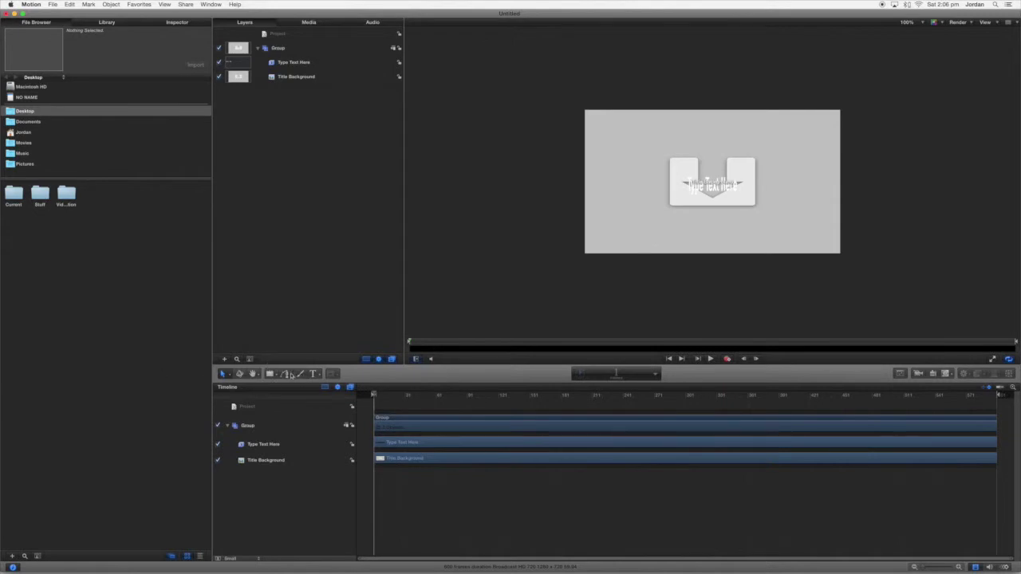
Add a second text object reading "Subtitle" below the placeholder title.
{"action": "left_click", "coordinate": [314, 374]}
{"action": "left_click", "coordinate": [669, 196]}
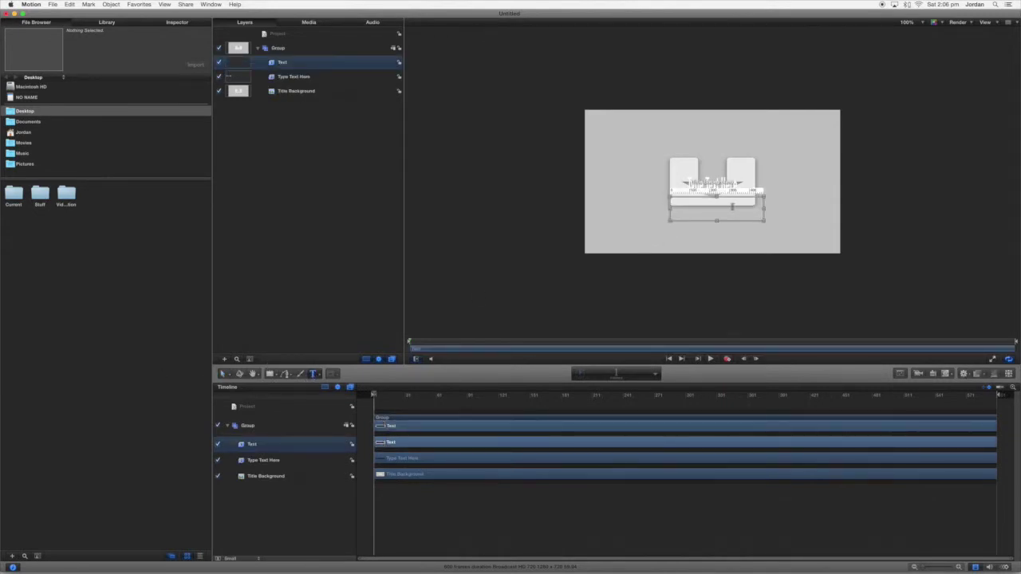
{"action": "type", "text": "Subtitle"}
Enlarge the placeholder title's text box slightly from its lower-right corner.
{"action": "left_click", "coordinate": [314, 374]}
{"action": "left_click", "coordinate": [719, 188]}
{"action": "left_click", "coordinate": [808, 209]}
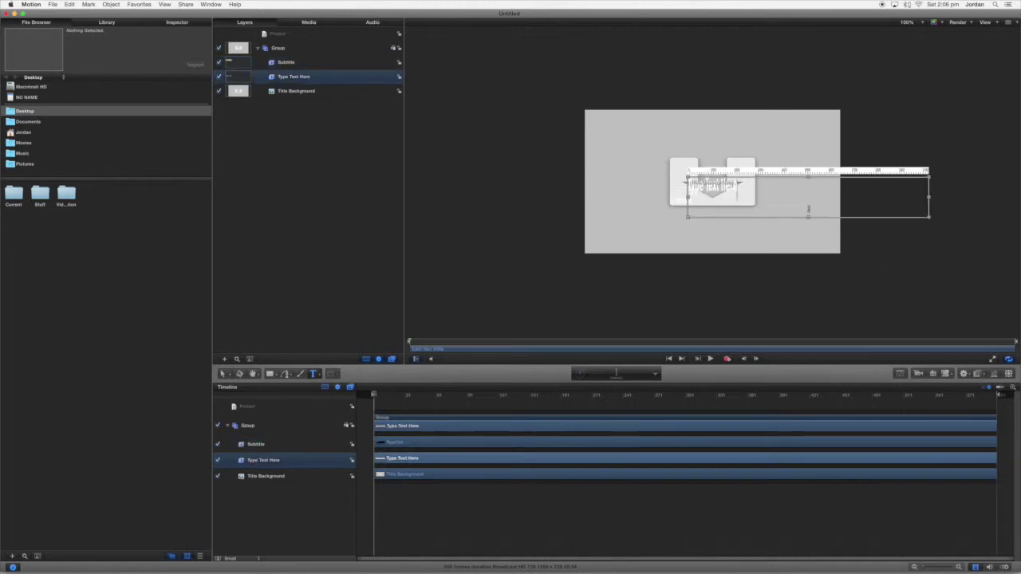
{"action": "mouse_move", "coordinate": [933, 219]}
{"action": "left_mouse_down"}
{"action": "mouse_move", "coordinate": [921, 209]}
{"action": "mouse_move", "coordinate": [937, 227]}
{"action": "left_mouse_up"}
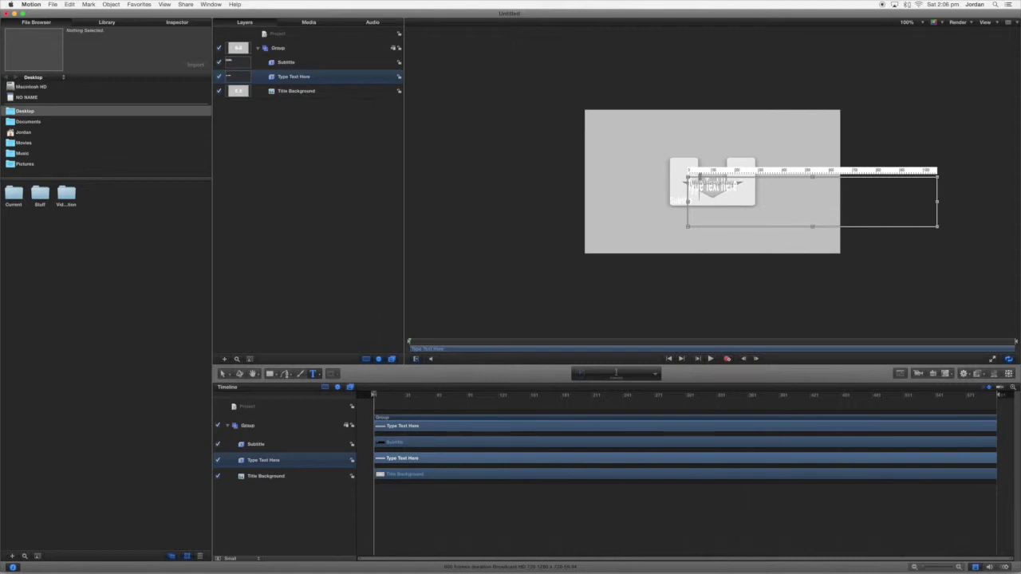
Scale the placeholder title up to about half the frame's width and reposition it over the centre.
{"action": "left_click", "coordinate": [240, 373]}
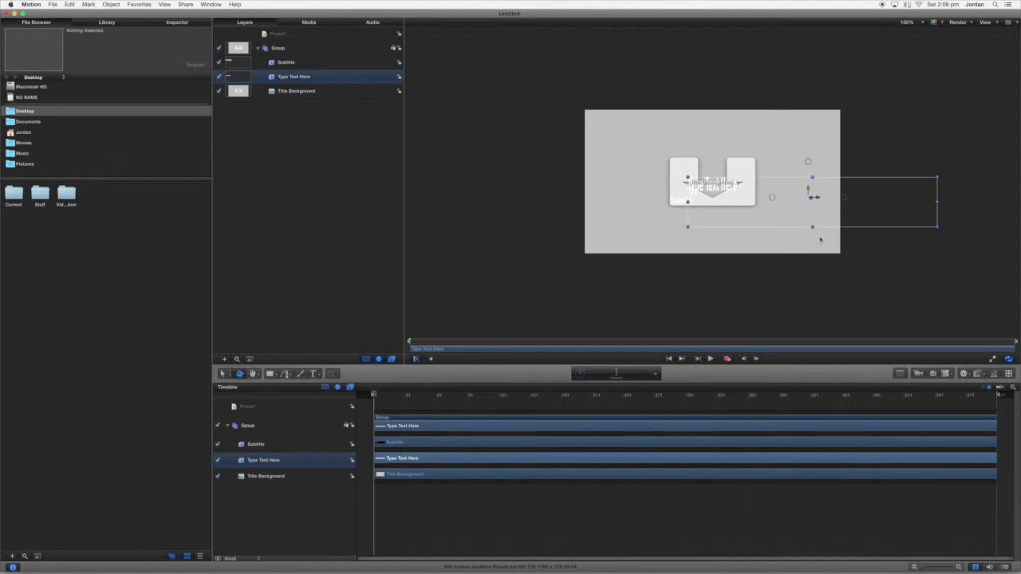
{"action": "left_click_drag", "start_coordinate": [936, 227], "coordinate": [1020, 327]}
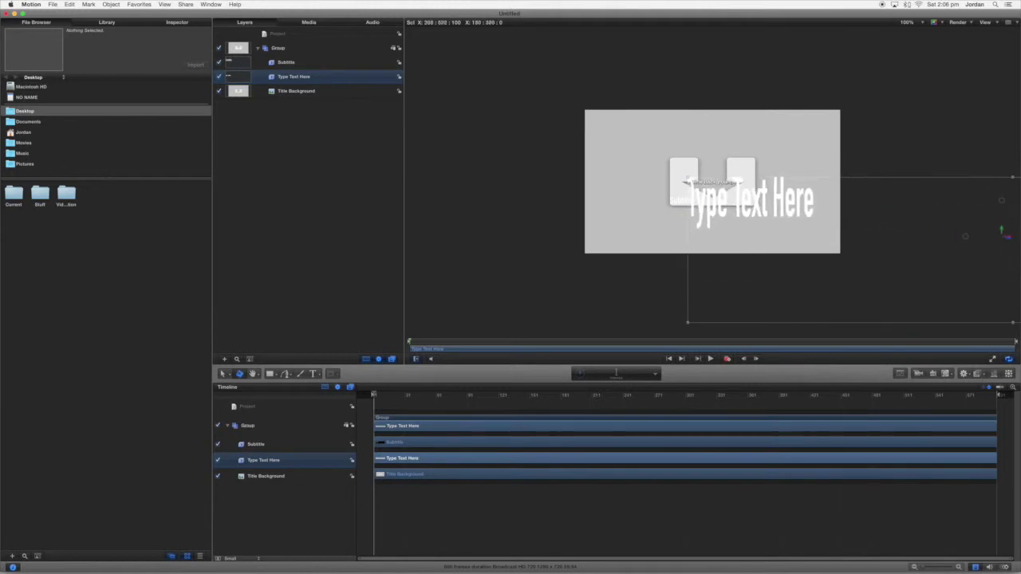
{"action": "left_click_drag", "start_coordinate": [758, 196], "coordinate": [709, 175]}
{"action": "left_click_drag", "start_coordinate": [965, 303], "coordinate": [965, 293]}
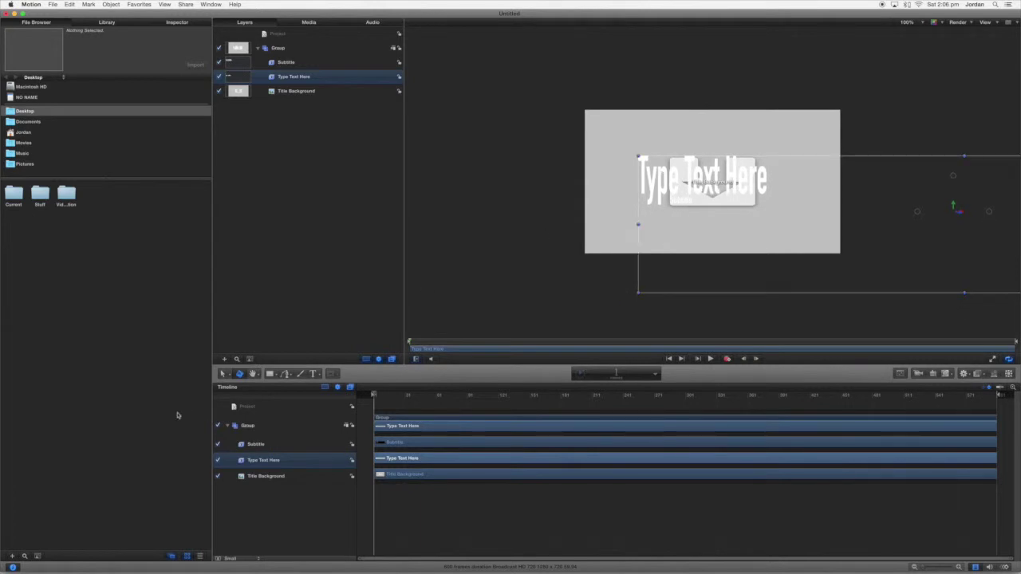
Scale up the "Subtitle" text and centre it beneath the title.
{"action": "left_click", "coordinate": [402, 443]}
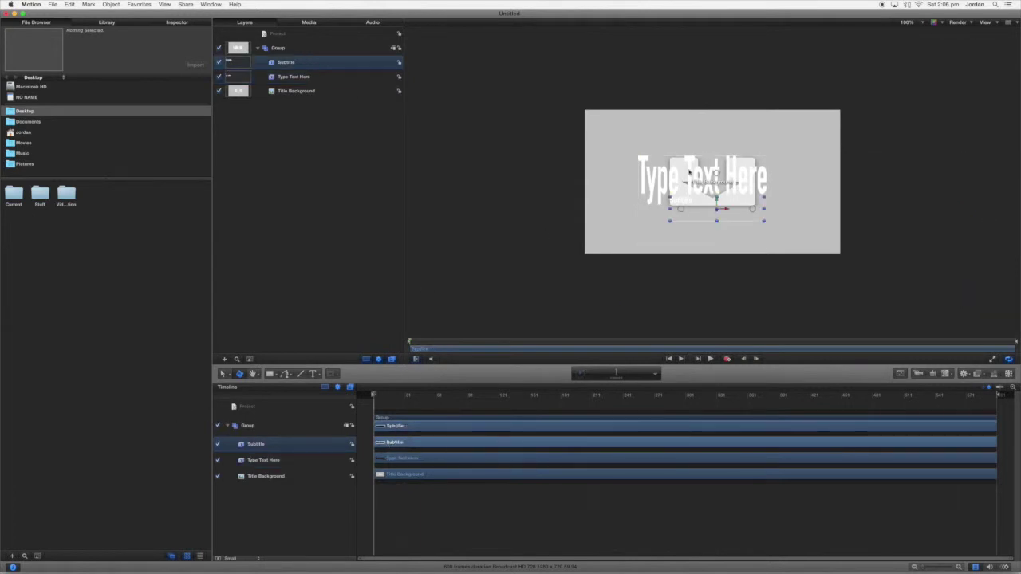
{"action": "left_click_drag", "start_coordinate": [806, 235], "coordinate": [892, 267]}
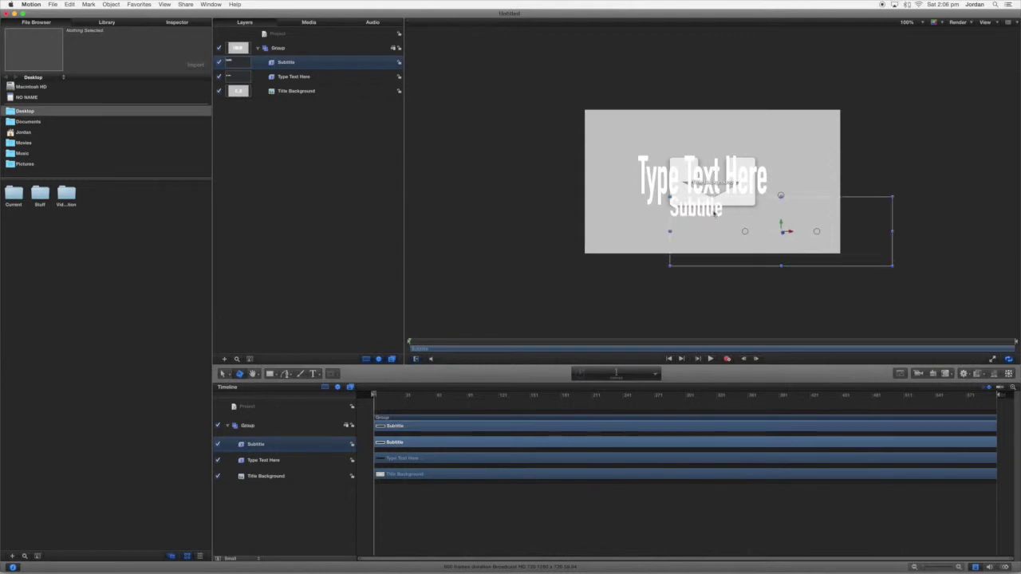
{"action": "left_click_drag", "start_coordinate": [715, 210], "coordinate": [728, 213]}
Shift the placeholder title slightly right above the subtitle, leaving the title background in its original place.
{"action": "left_click_drag", "start_coordinate": [739, 158], "coordinate": [740, 161]}
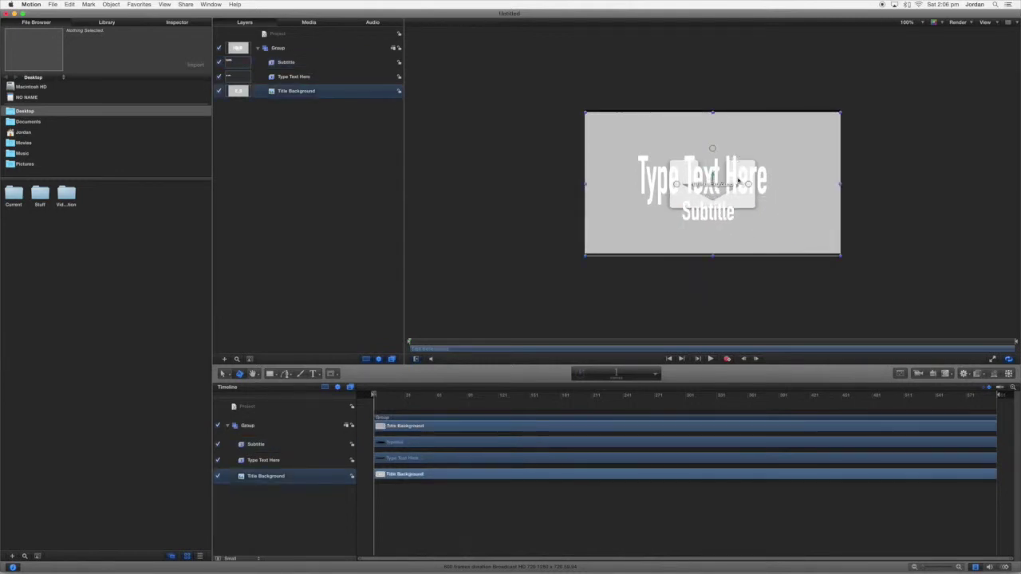
{"action": "key", "text": "super+z"}
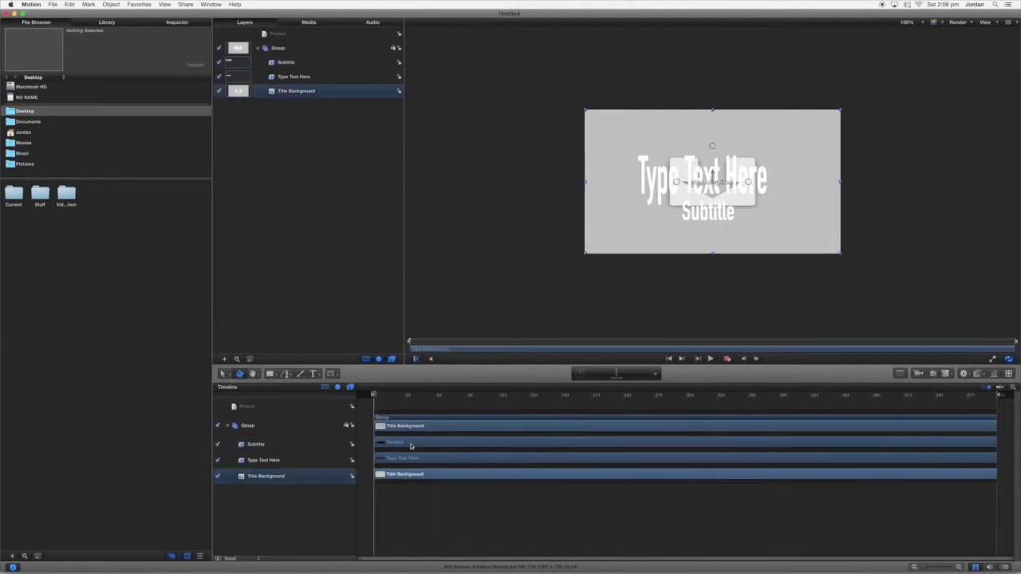
{"action": "left_click", "coordinate": [412, 444]}
{"action": "left_click", "coordinate": [410, 457]}
{"action": "left_click_drag", "start_coordinate": [664, 185], "coordinate": [672, 186]}
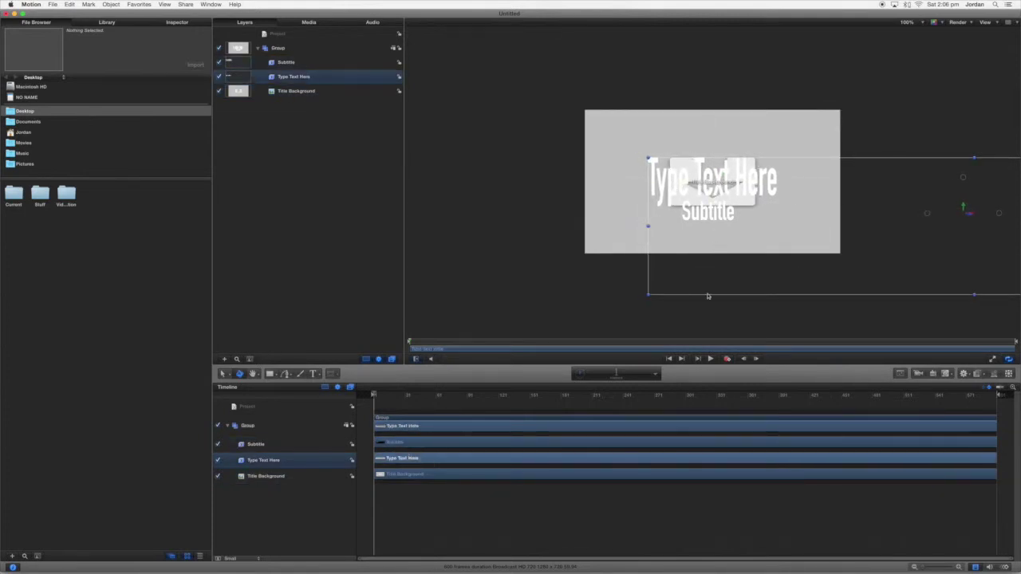
Select all of the placeholder title's characters and open their text formatting settings.
{"action": "left_click", "coordinate": [707, 316]}
{"action": "double_click", "coordinate": [752, 185]}
{"action": "left_click", "coordinate": [775, 184]}
{"action": "left_click_drag", "start_coordinate": [775, 182], "coordinate": [637, 179]}
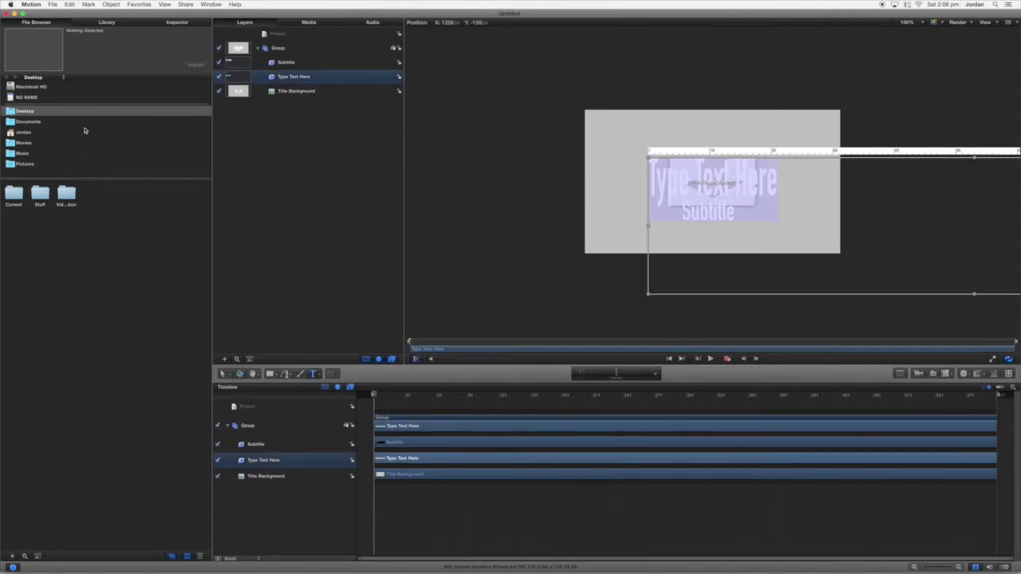
{"action": "left_click", "coordinate": [179, 23]}
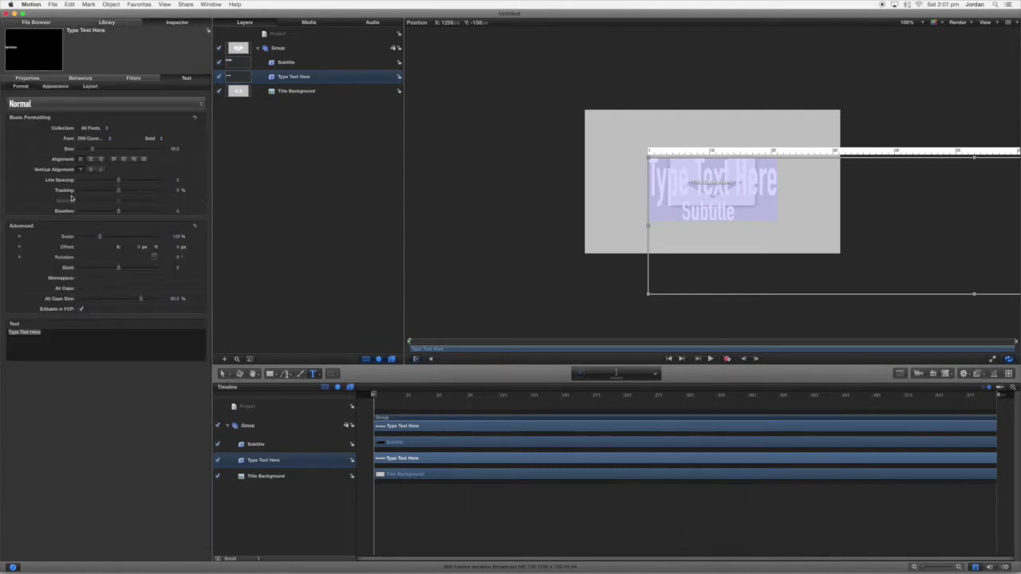
Apply the Minimal 3D text style to the title.
{"action": "left_click", "coordinate": [24, 104]}
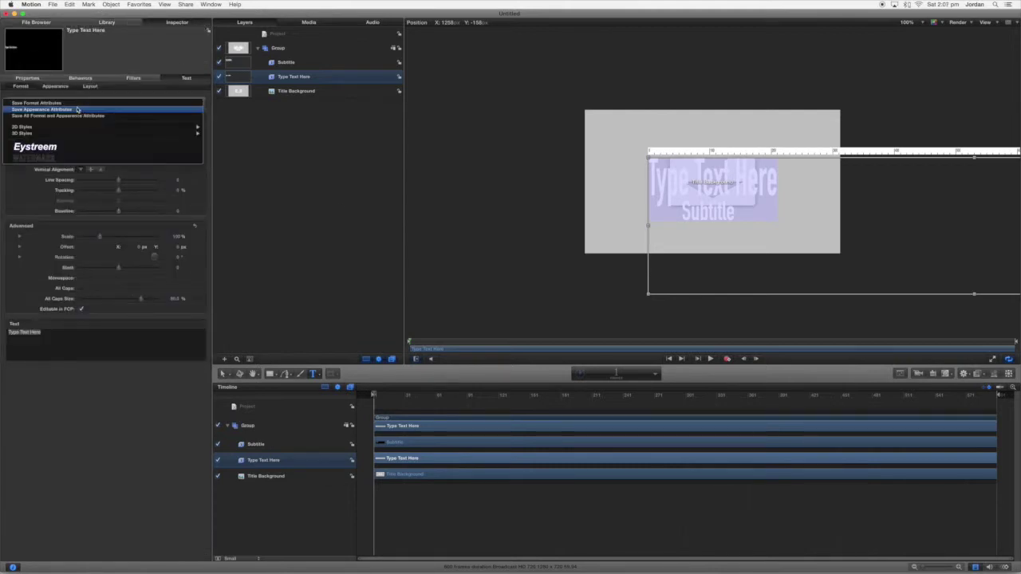
{"action": "mouse_move", "coordinate": [28, 127]}
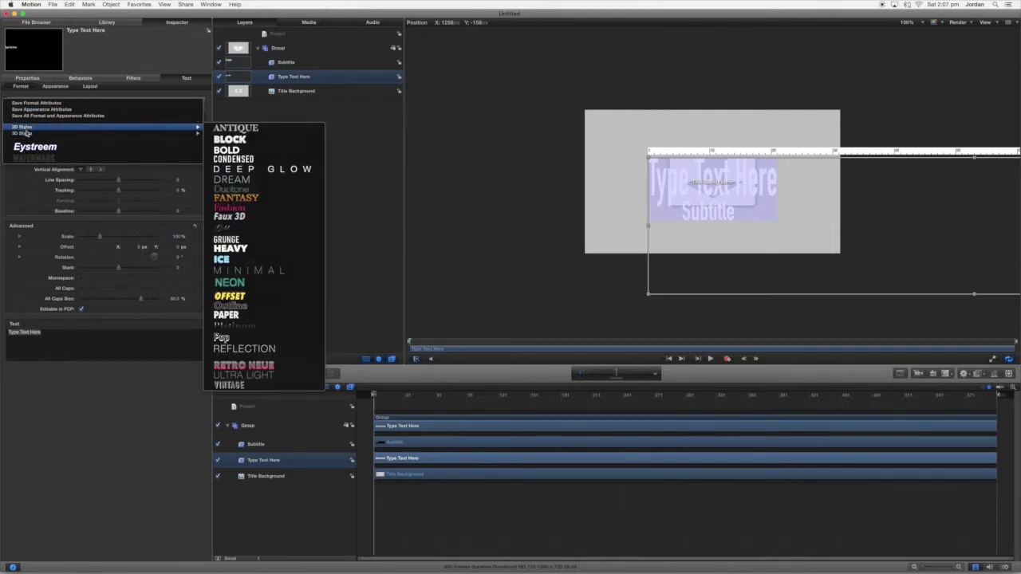
{"action": "mouse_move", "coordinate": [188, 138]}
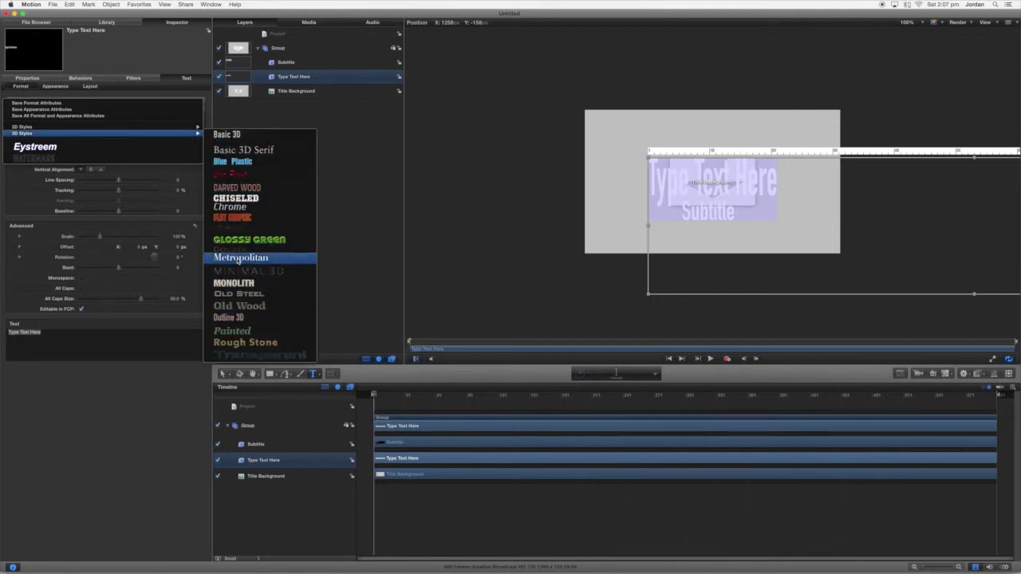
{"action": "left_click", "coordinate": [237, 276]}
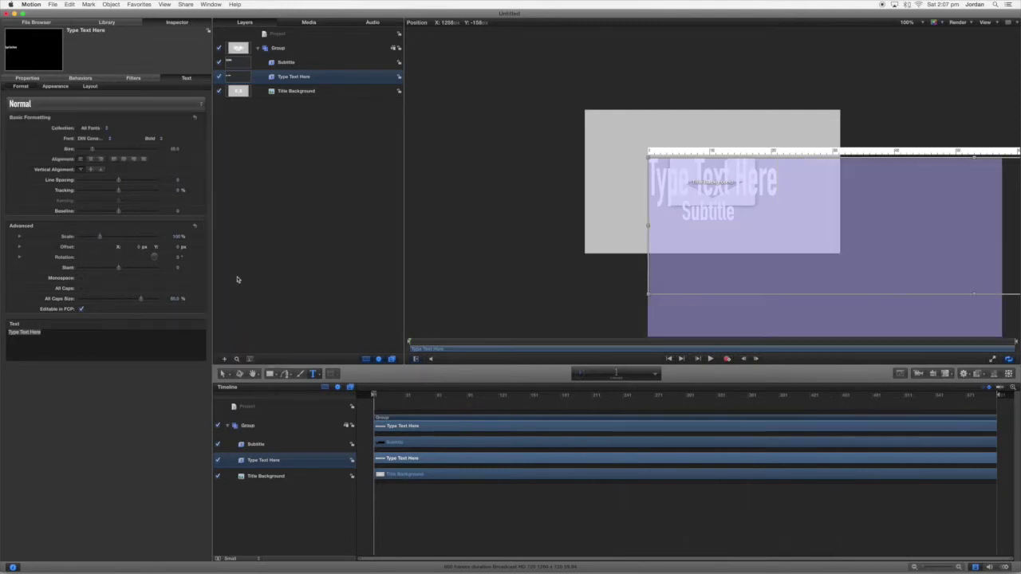
Apply the Block 2D text style to the title and set its size to about 31.
{"action": "left_click", "coordinate": [188, 105]}
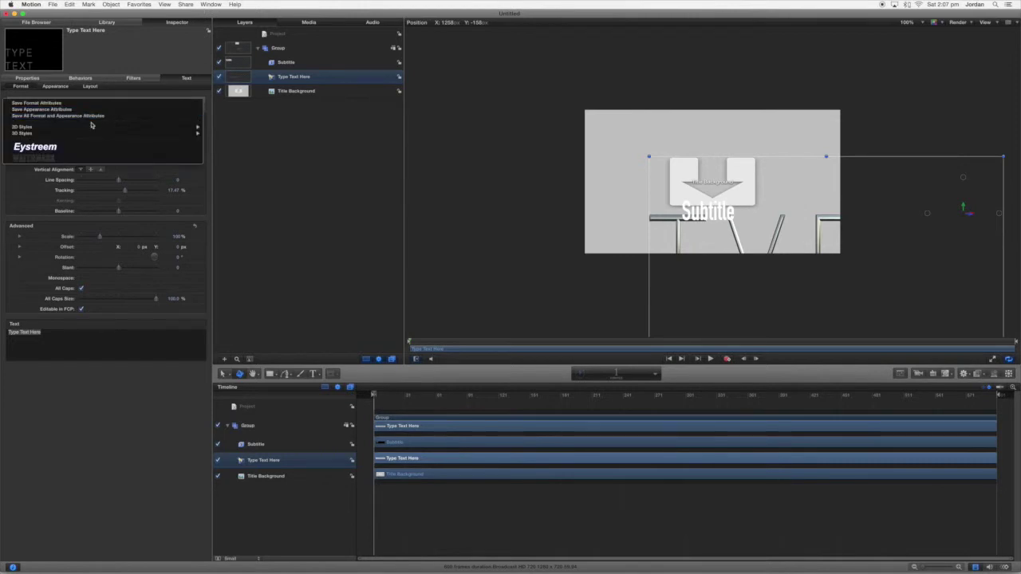
{"action": "mouse_move", "coordinate": [188, 127]}
{"action": "left_click", "coordinate": [250, 142]}
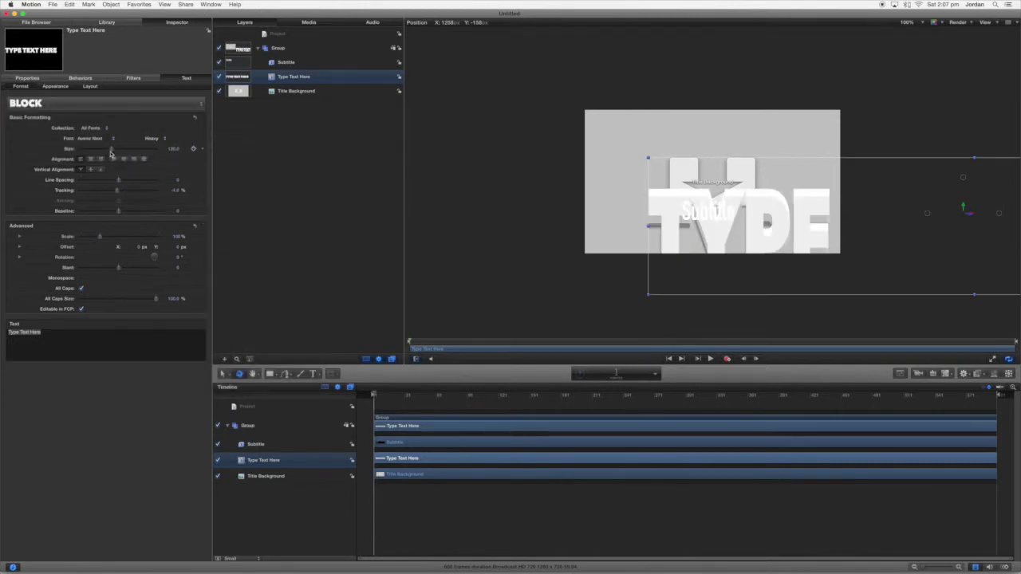
{"action": "left_click_drag", "start_coordinate": [111, 148], "coordinate": [86, 160]}
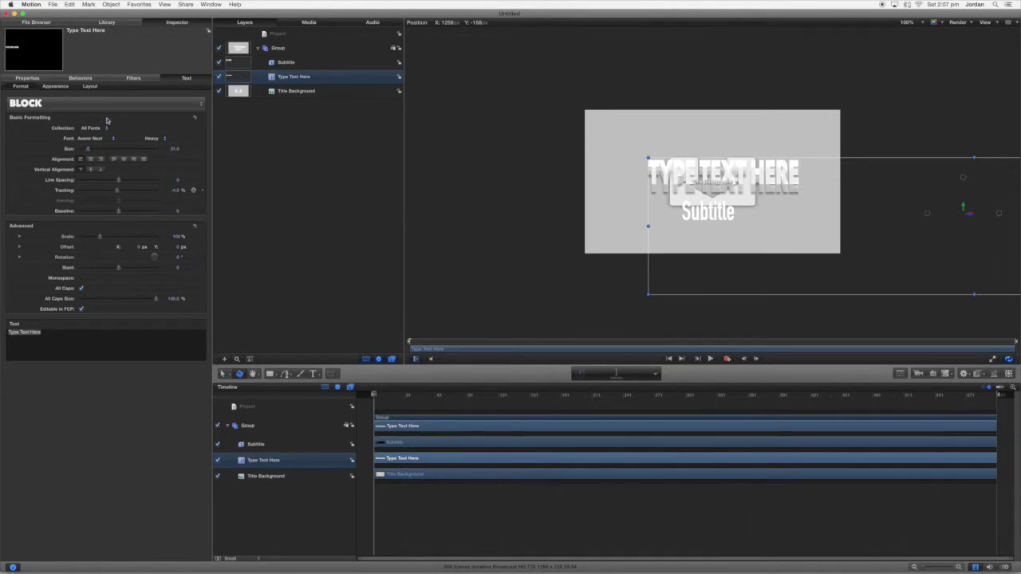
Try a fainter drop shadow with a larger scale on the title text.
{"action": "left_click", "coordinate": [77, 90]}
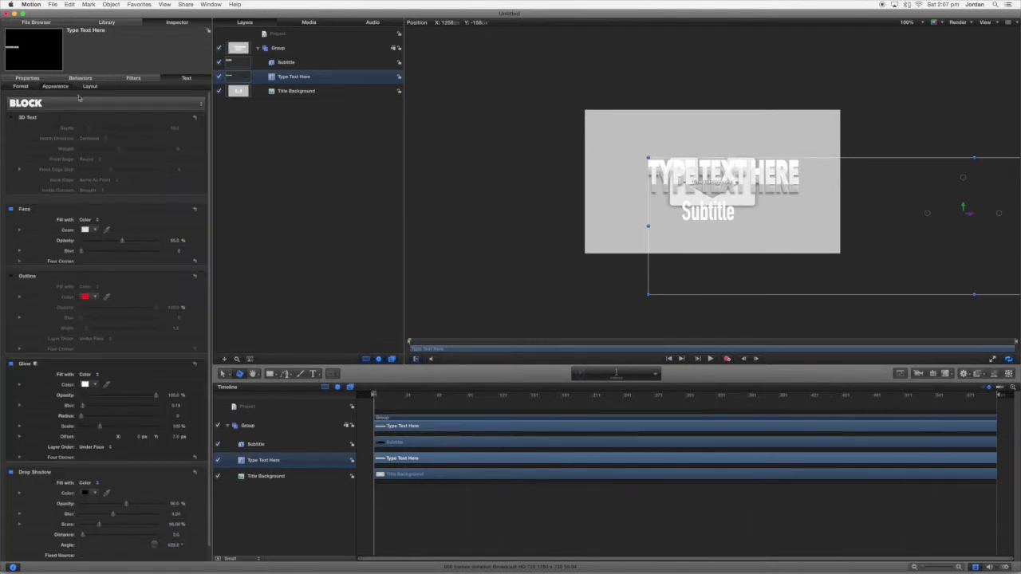
{"action": "scroll", "coordinate": [207, 165], "scroll_direction": "down", "scroll_amount": 1}
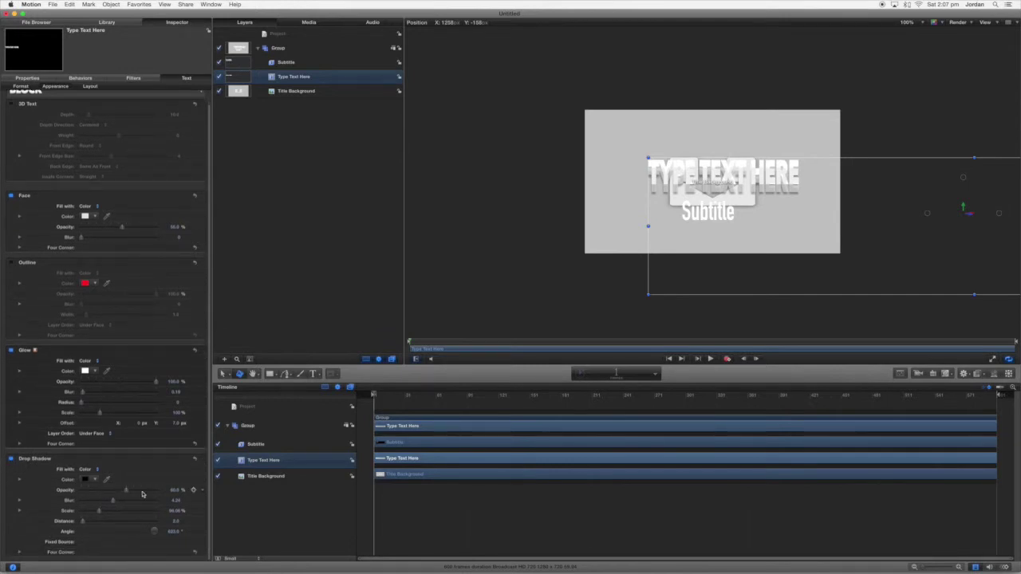
{"action": "left_click_drag", "start_coordinate": [126, 491], "coordinate": [101, 492]}
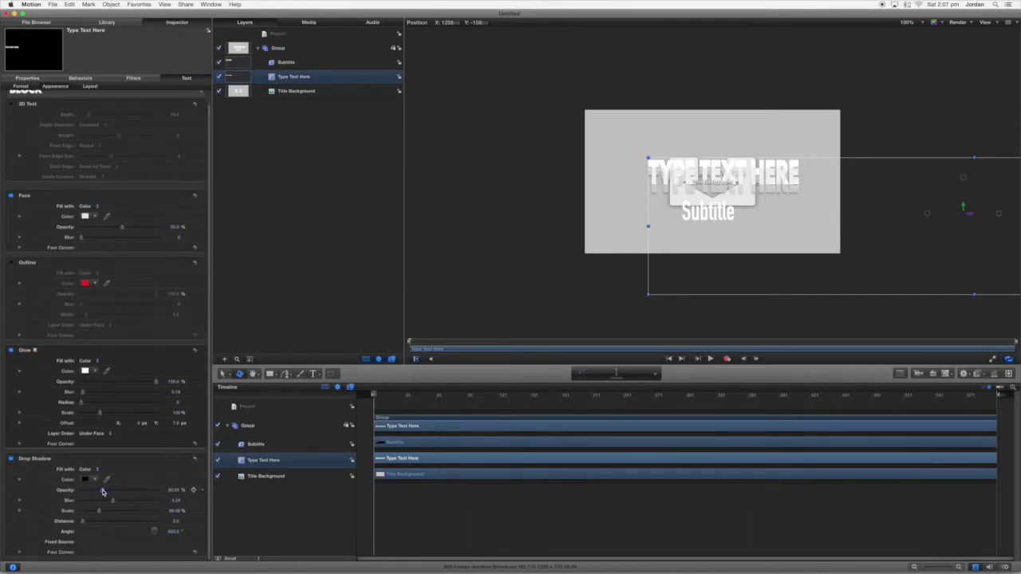
{"action": "left_click_drag", "start_coordinate": [101, 512], "coordinate": [130, 515]}
Turn off the title text's drop shadow and glow, and collapse the drop shadow settings.
{"action": "left_click", "coordinate": [13, 460]}
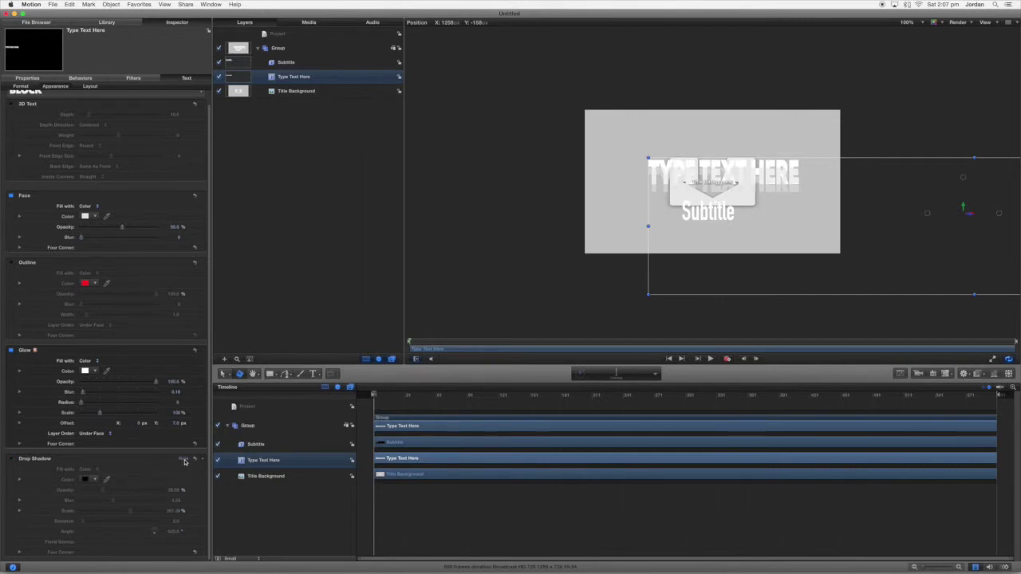
{"action": "left_click", "coordinate": [185, 460]}
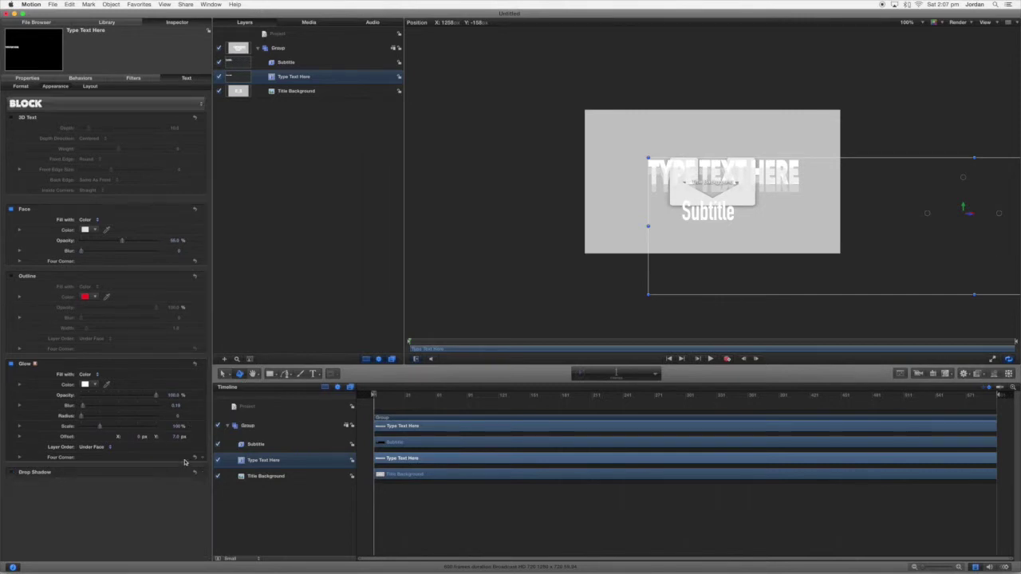
{"action": "left_click", "coordinate": [10, 365]}
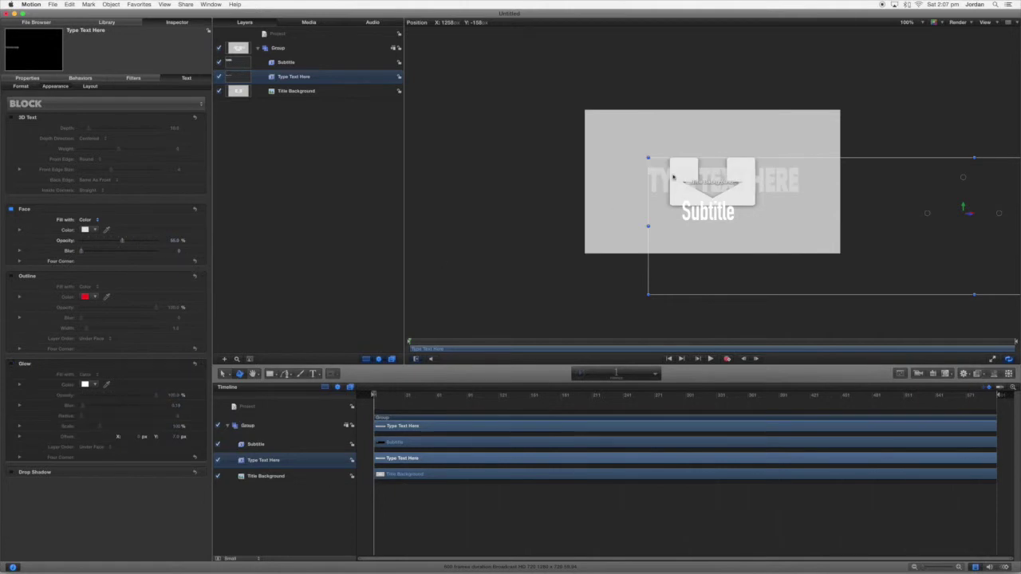
Set the title text's face opacity to 100%.
{"action": "left_click", "coordinate": [23, 86]}
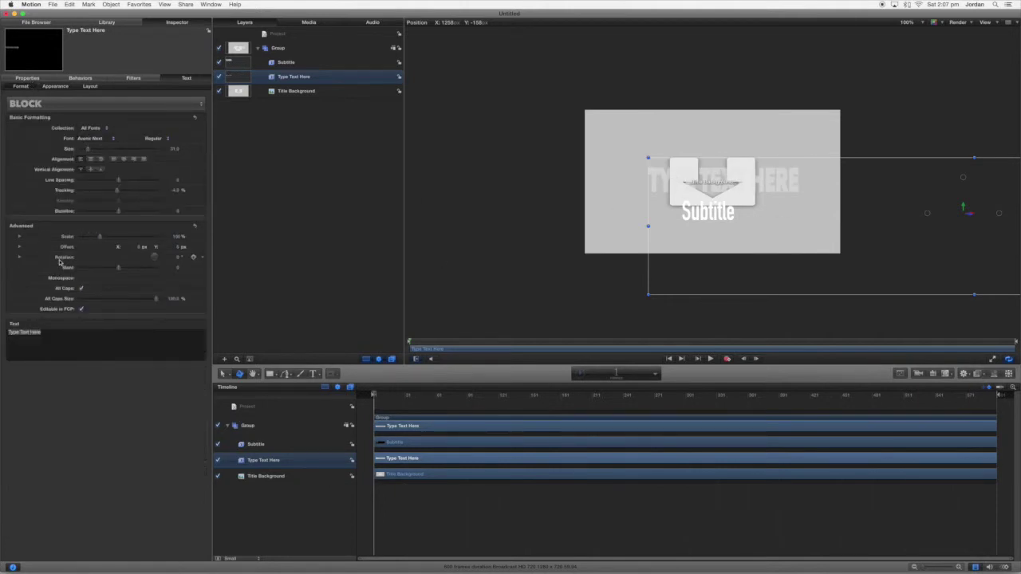
{"action": "left_click", "coordinate": [58, 87]}
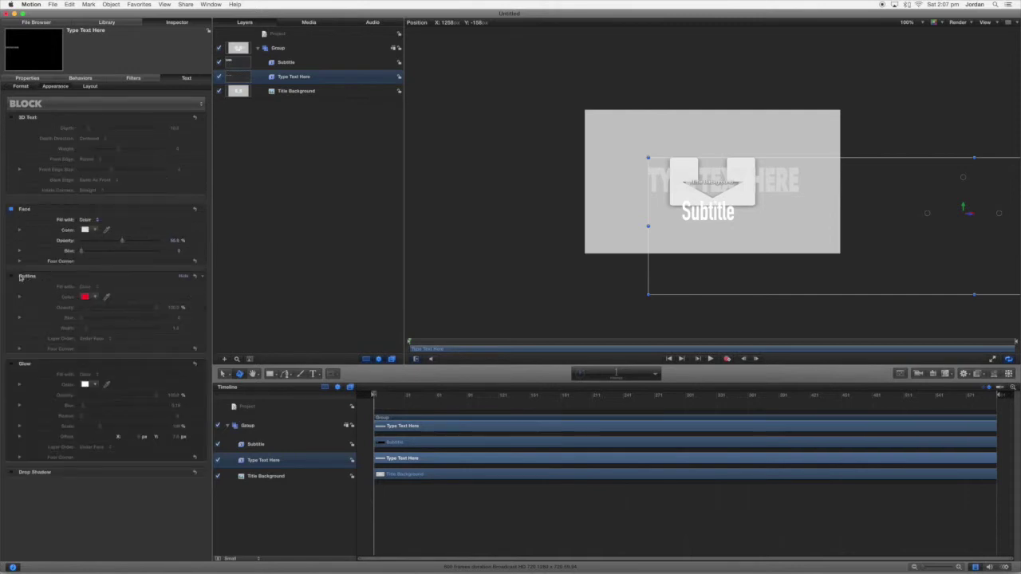
{"action": "left_click", "coordinate": [85, 230]}
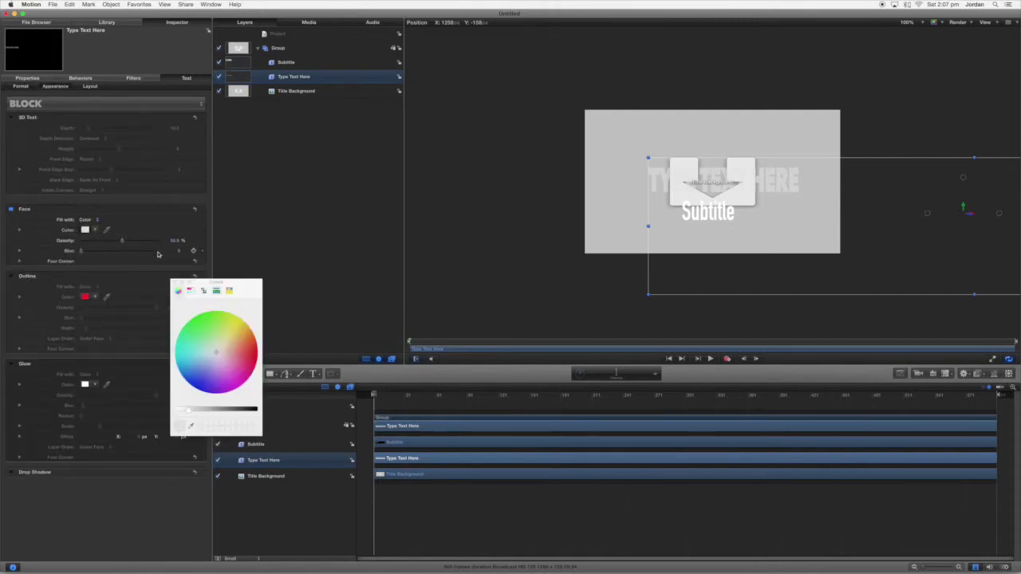
{"action": "left_click", "coordinate": [174, 284]}
{"action": "left_click_drag", "start_coordinate": [123, 241], "coordinate": [164, 241]}
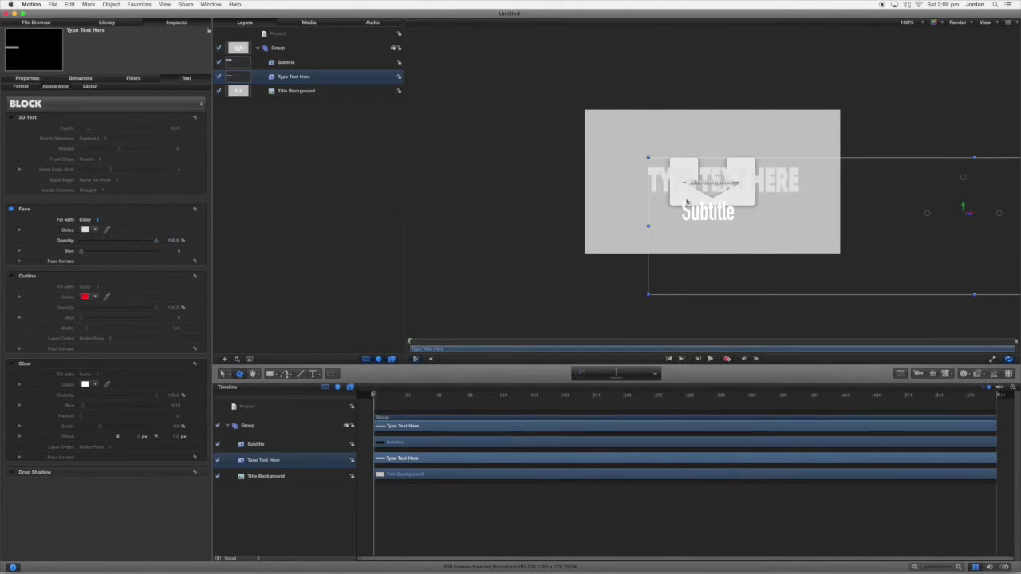
Try the Basic 3D Serif text style on the title, and undo it.
{"action": "left_click", "coordinate": [30, 102]}
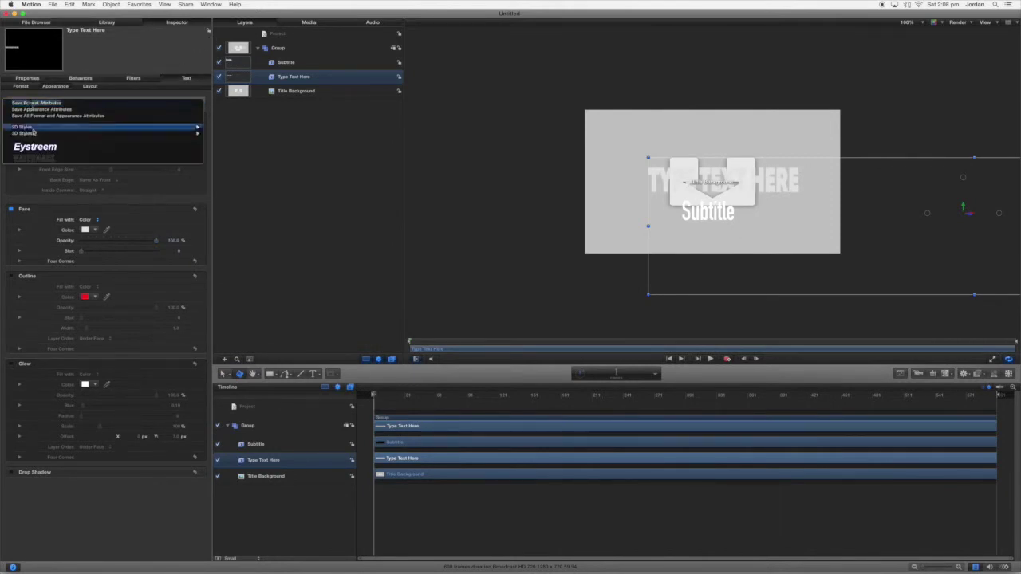
{"action": "mouse_move", "coordinate": [32, 132]}
{"action": "left_click", "coordinate": [307, 152]}
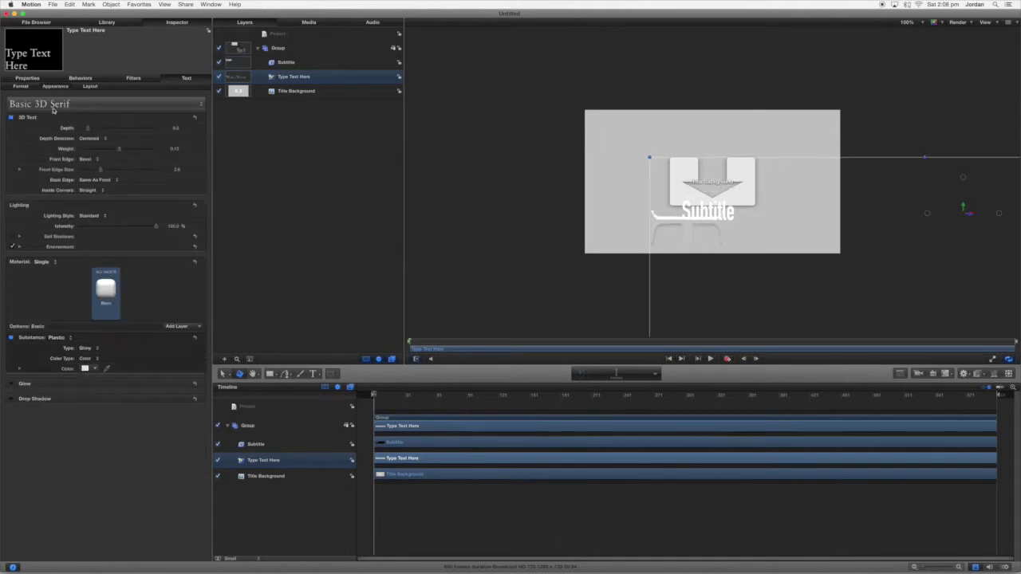
{"action": "key", "text": "super+z"}
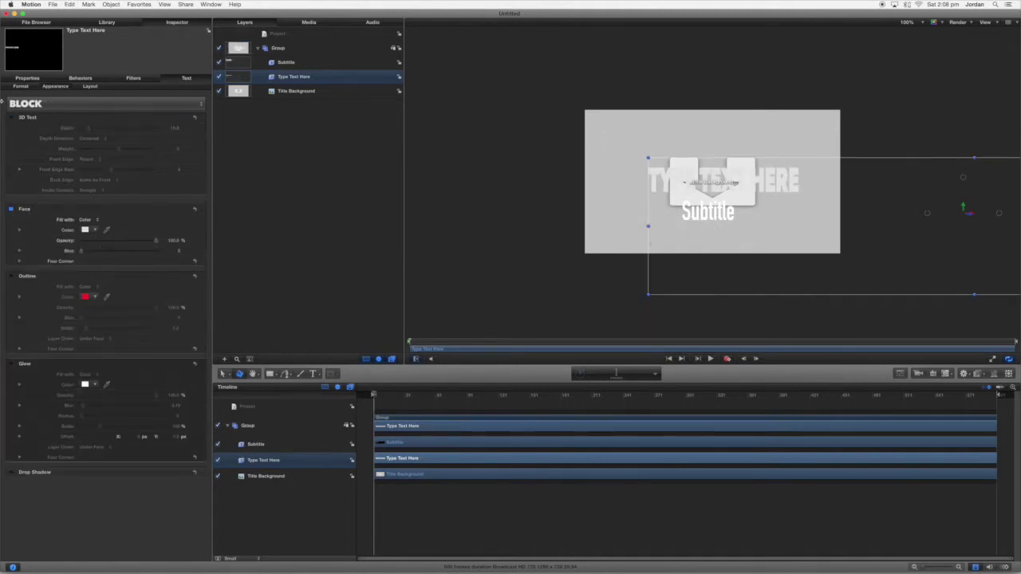
Turn on 3D text for the title and set its material to Blue Plastic.
{"action": "left_click", "coordinate": [10, 117]}
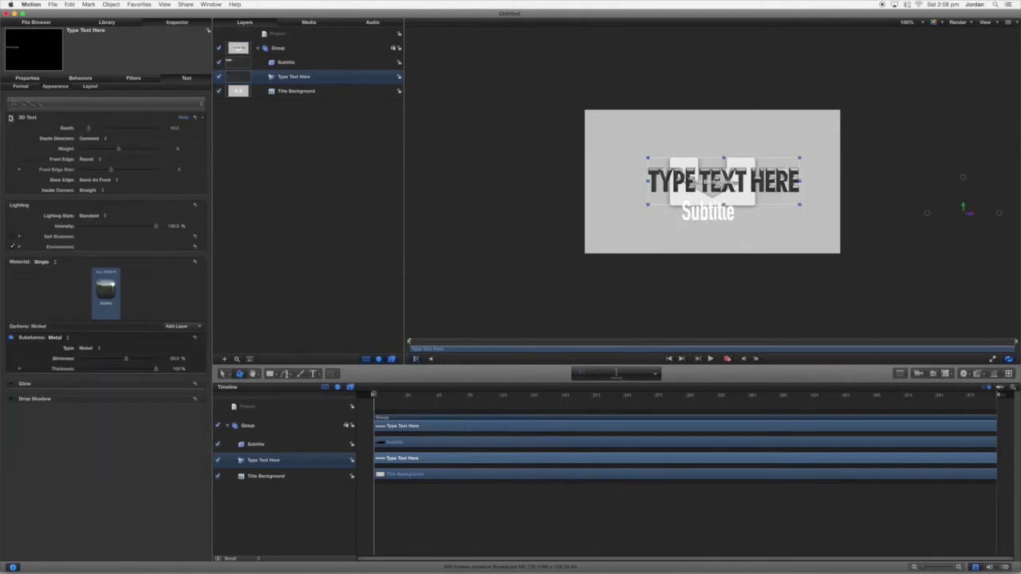
{"action": "left_click", "coordinate": [110, 293]}
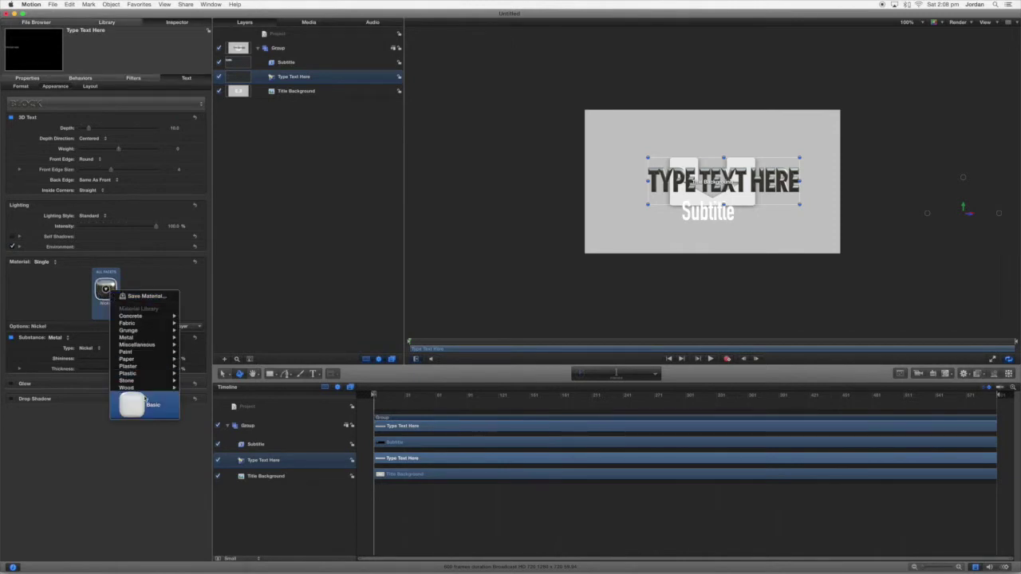
{"action": "left_click", "coordinate": [144, 399]}
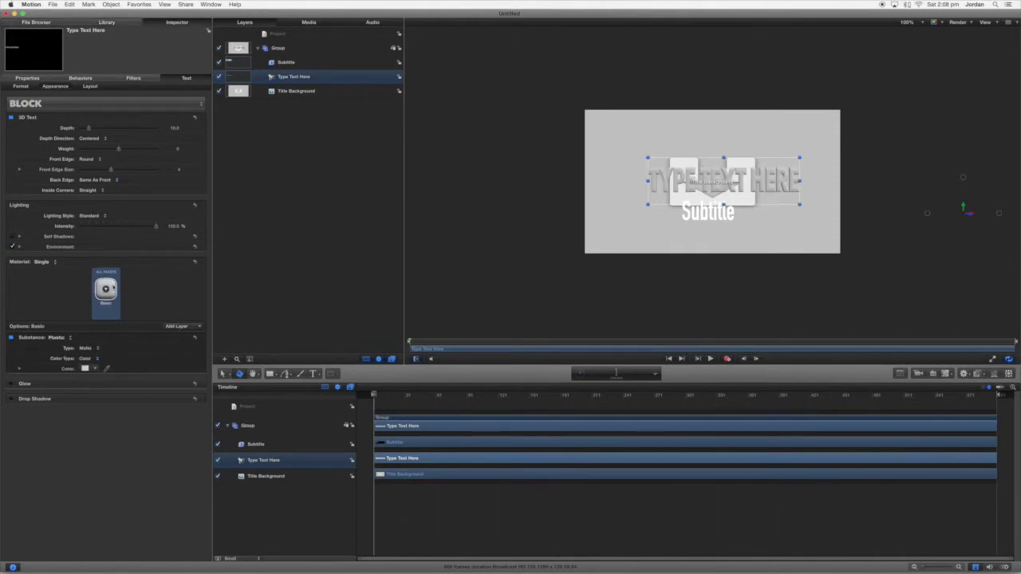
{"action": "left_click", "coordinate": [112, 288]}
{"action": "mouse_move", "coordinate": [129, 367]}
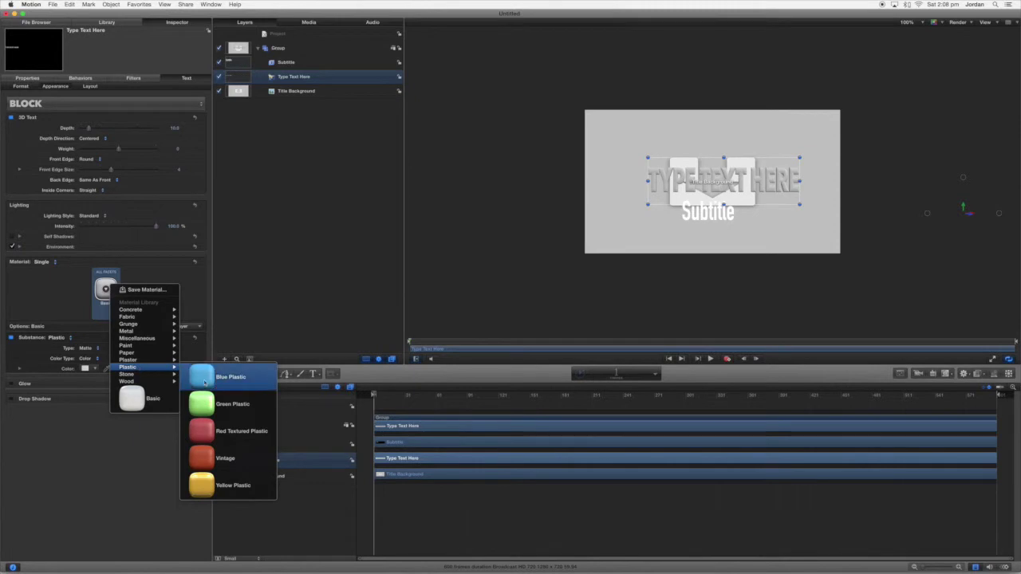
{"action": "left_click", "coordinate": [205, 382]}
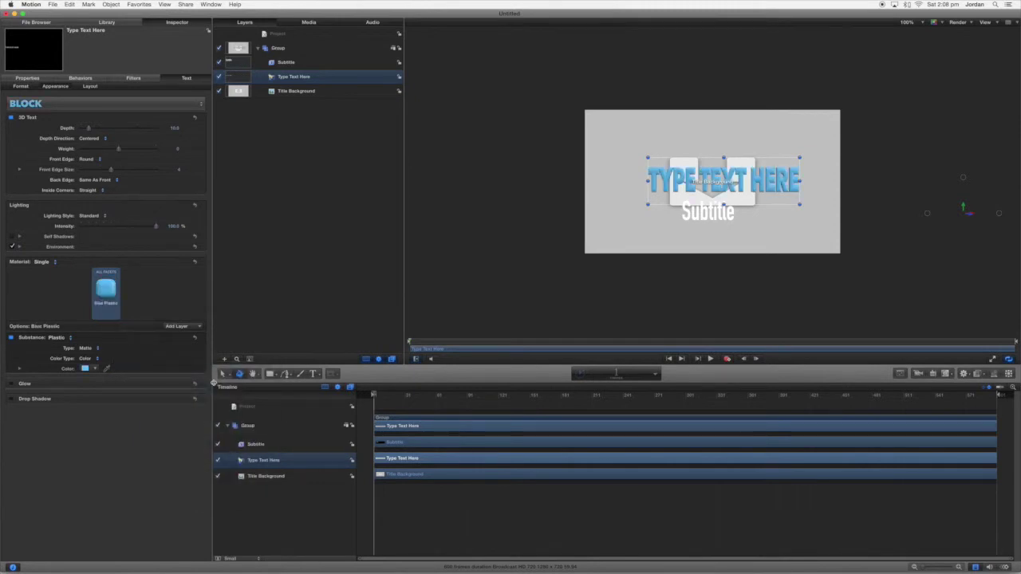
Nudge the title slightly left and set its 3D depth to about 74 with a larger front edge size.
{"action": "left_click_drag", "start_coordinate": [682, 192], "coordinate": [673, 192]}
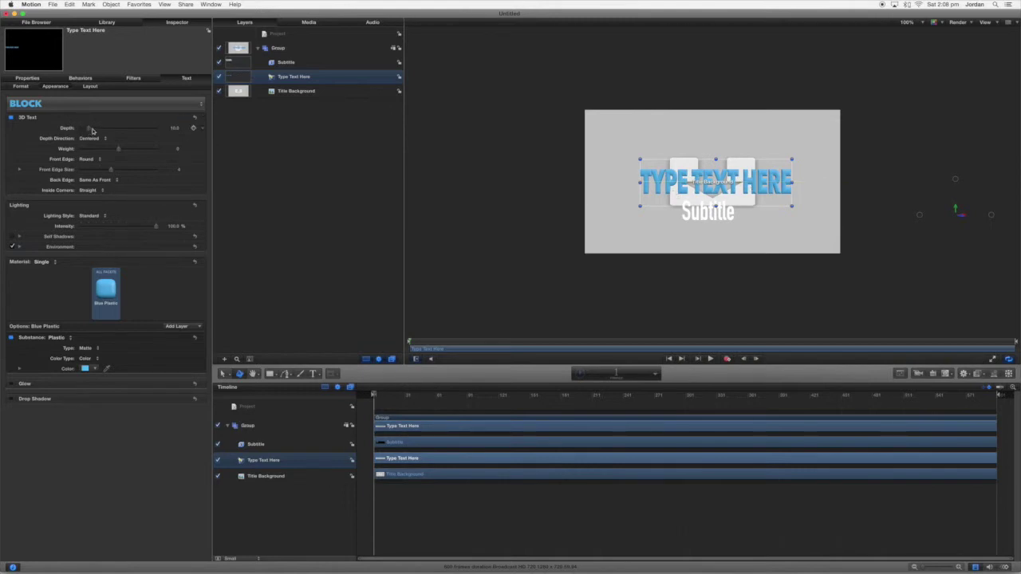
{"action": "left_click_drag", "start_coordinate": [88, 129], "coordinate": [138, 135]}
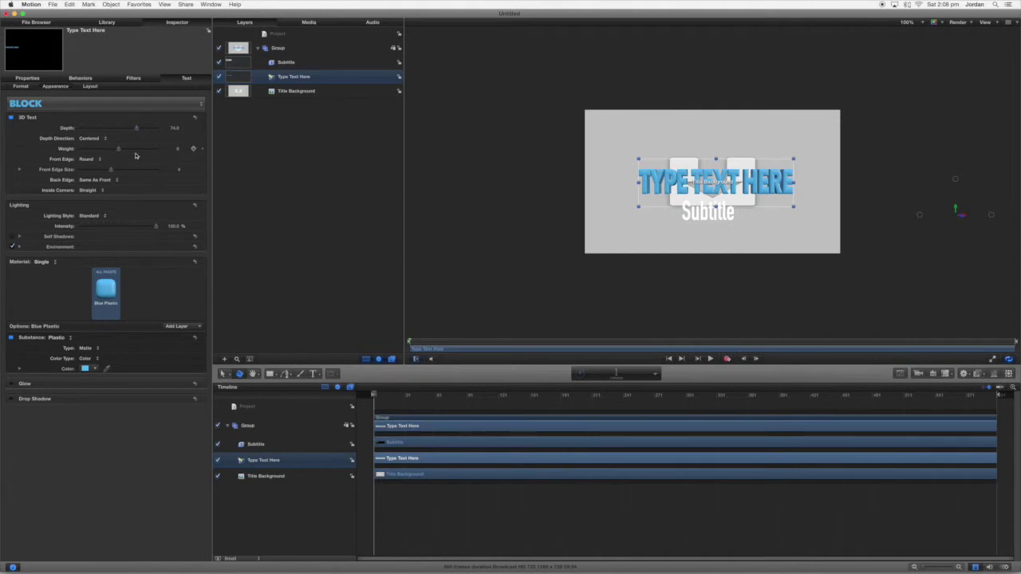
{"action": "left_click_drag", "start_coordinate": [110, 170], "coordinate": [126, 171]}
{"action": "left_click", "coordinate": [91, 86]}
{"action": "left_click", "coordinate": [24, 86]}
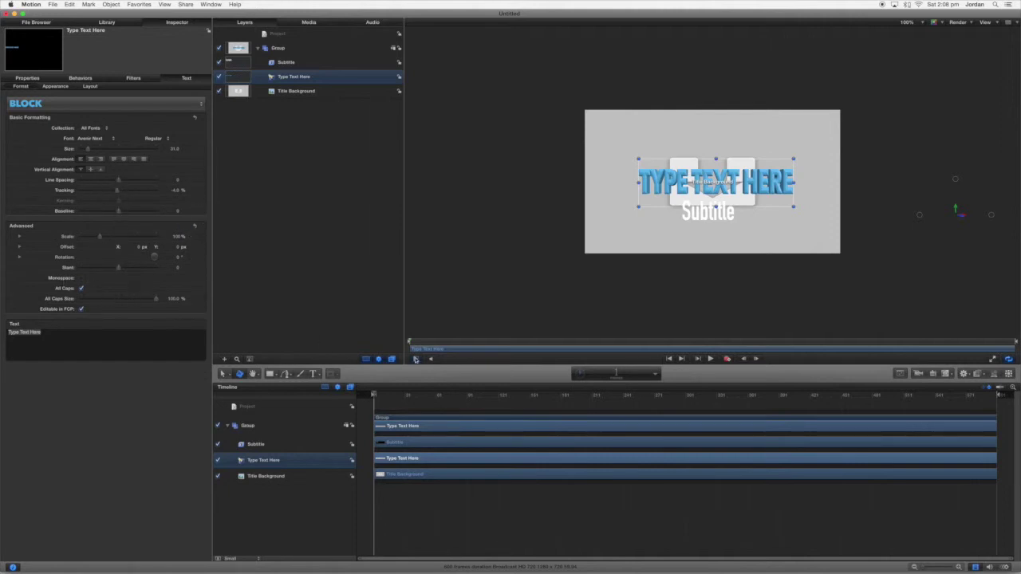
Try the energetic Debris In text behavior on the title, preview it from the start, and undo it.
{"action": "left_click_drag", "start_coordinate": [385, 399], "coordinate": [310, 393]}
{"action": "left_click", "coordinate": [966, 373]}
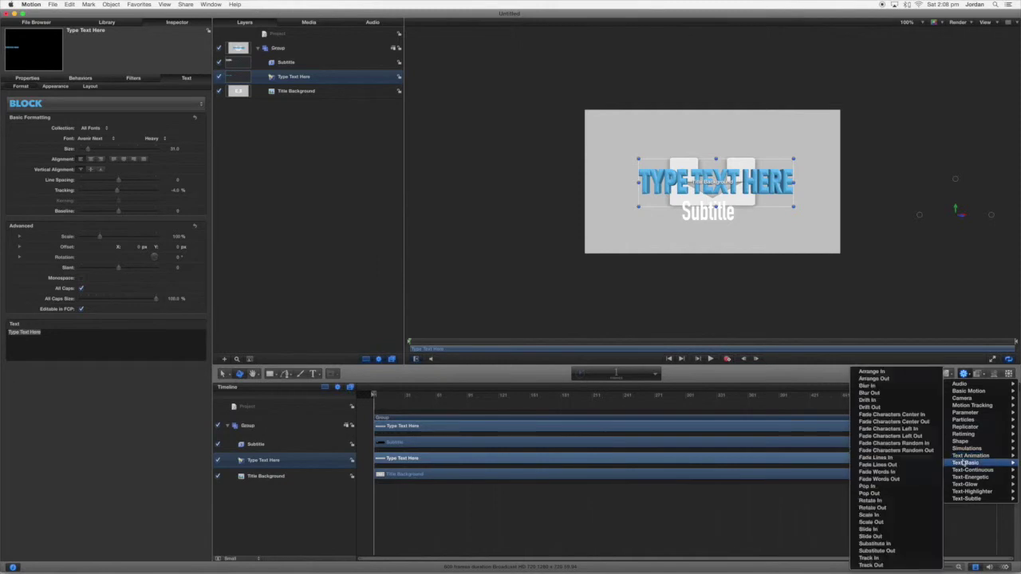
{"action": "mouse_move", "coordinate": [968, 466]}
{"action": "mouse_move", "coordinate": [968, 477]}
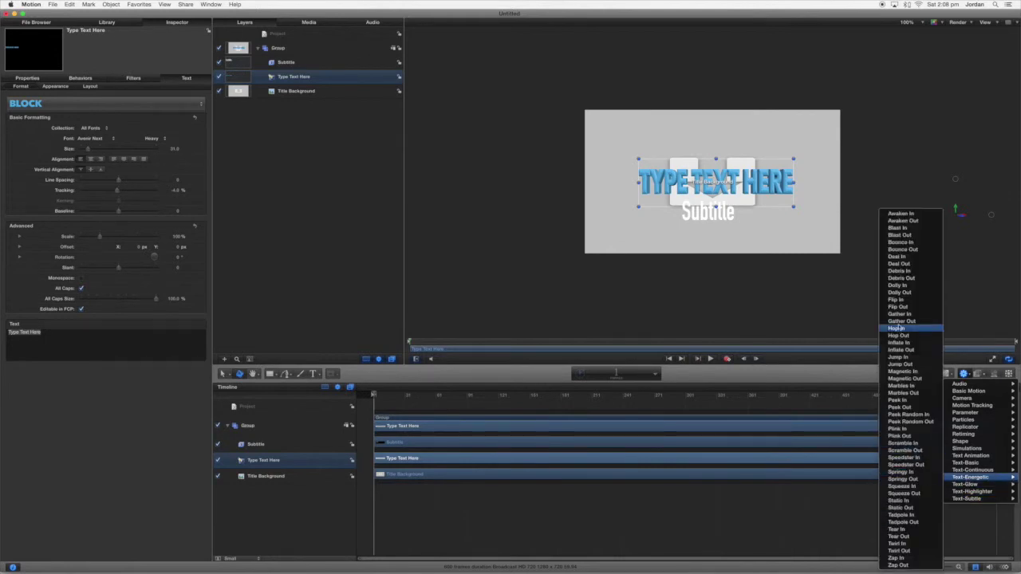
{"action": "left_click", "coordinate": [910, 274]}
{"action": "key", "text": "space"}
{"action": "key", "text": "Home"}
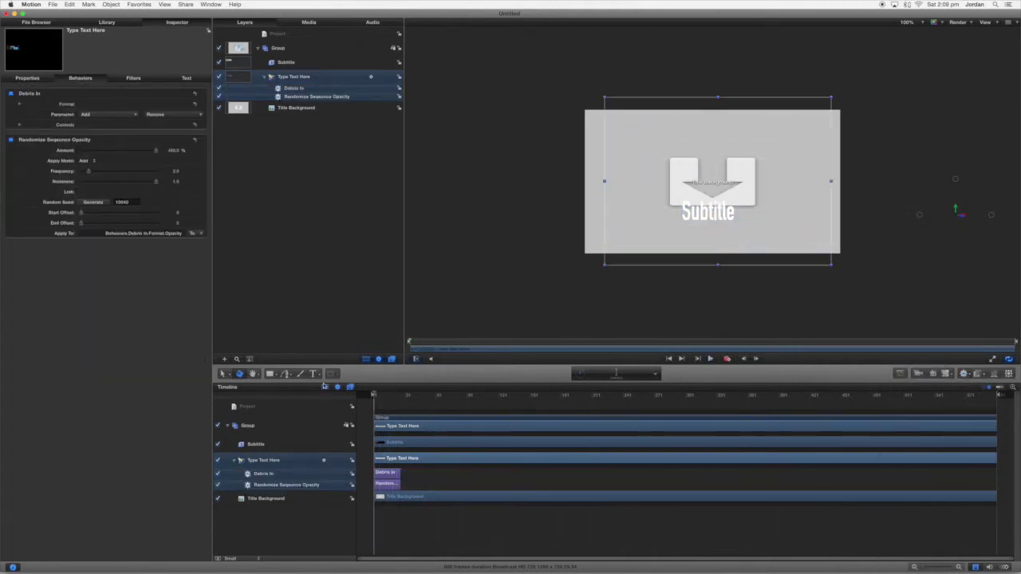
{"action": "key", "text": "space"}
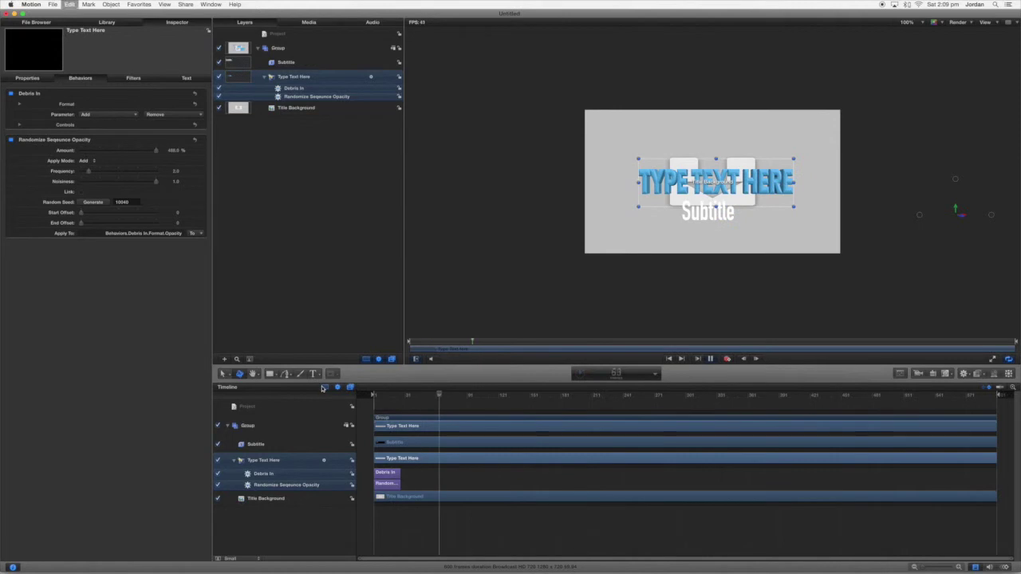
{"action": "key", "text": "super+z"}
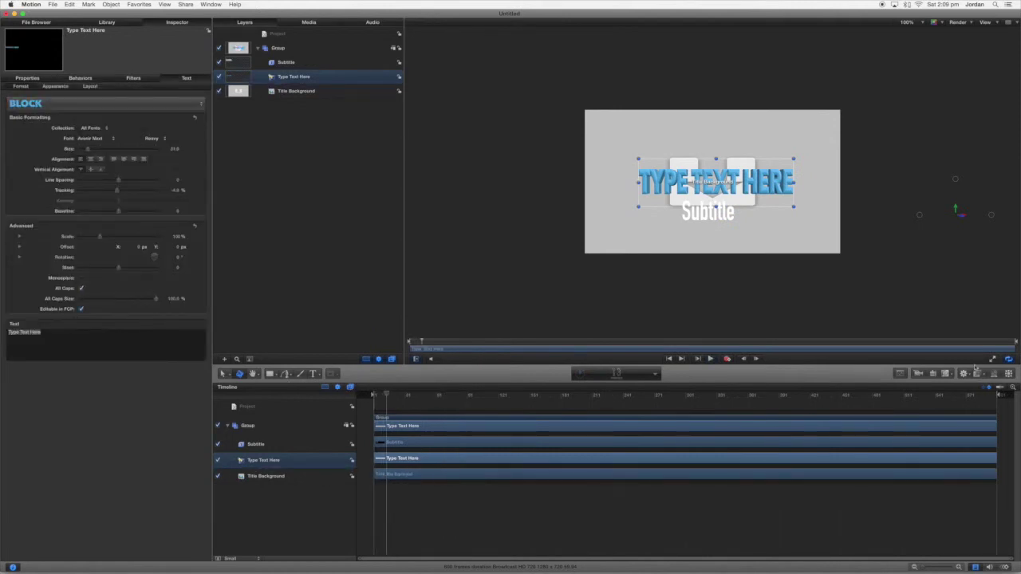
Apply the energetic Tear In text behavior to the title and scrub through its opening frames.
{"action": "left_click", "coordinate": [963, 373]}
{"action": "mouse_move", "coordinate": [970, 477]}
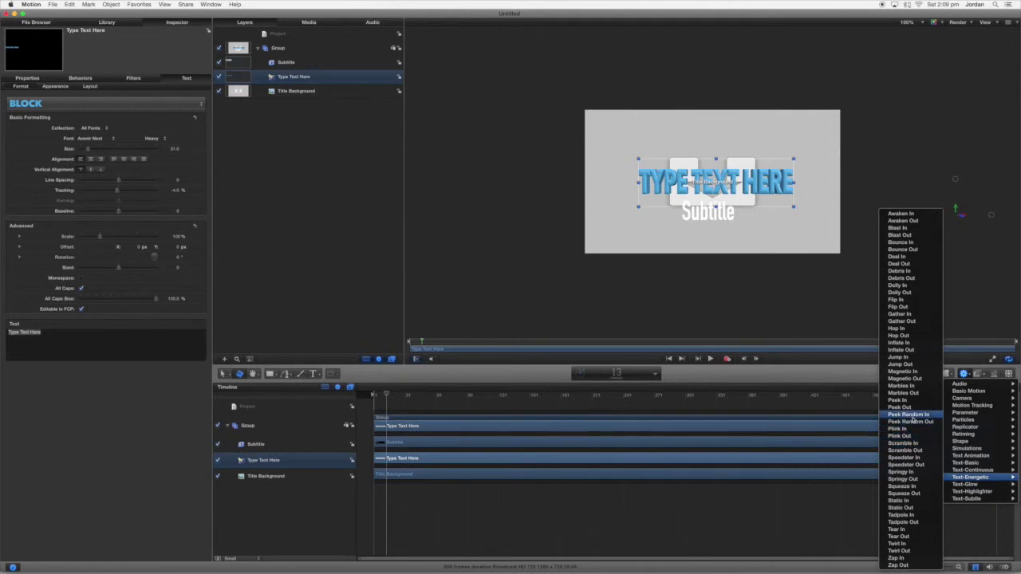
{"action": "left_click", "coordinate": [901, 529]}
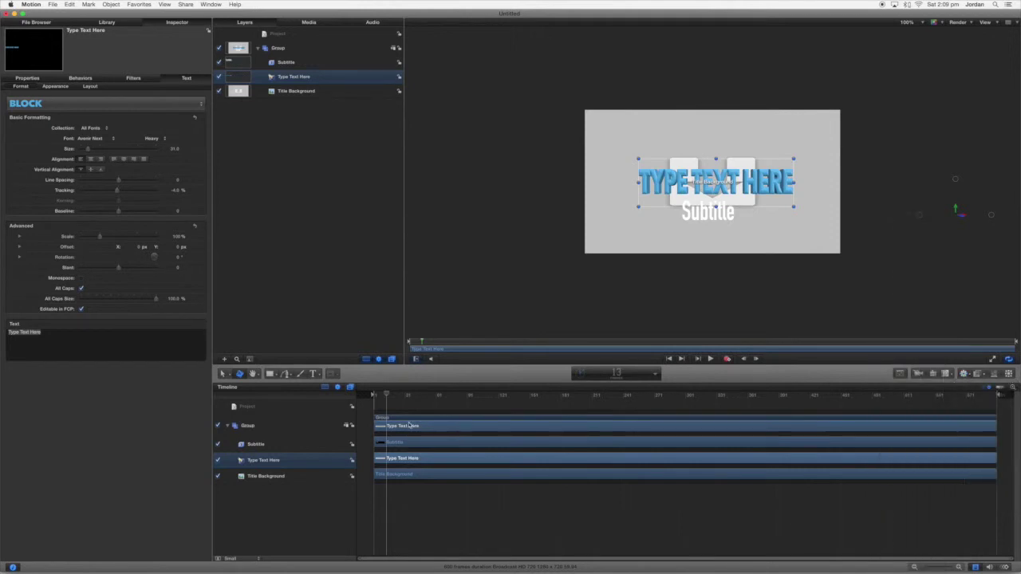
{"action": "mouse_move", "coordinate": [384, 397]}
{"action": "left_mouse_down"}
{"action": "mouse_move", "coordinate": [348, 394]}
{"action": "mouse_move", "coordinate": [424, 400]}
{"action": "mouse_move", "coordinate": [374, 395]}
{"action": "left_mouse_up"}
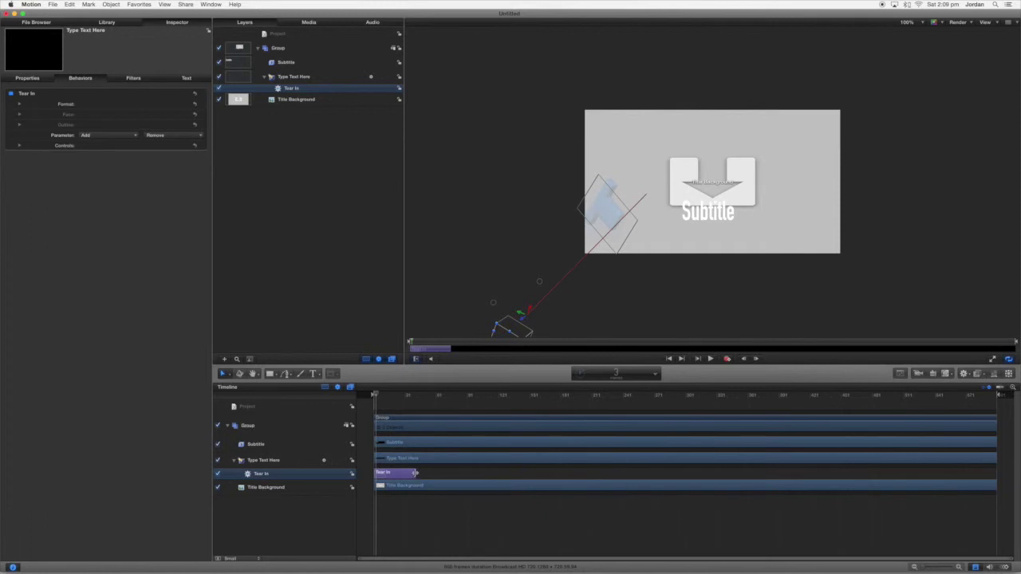
Try extending the Tear In behavior to about frame 62 and play it from the start.
{"action": "left_click_drag", "start_coordinate": [415, 473], "coordinate": [436, 473]}
{"action": "left_click", "coordinate": [372, 398]}
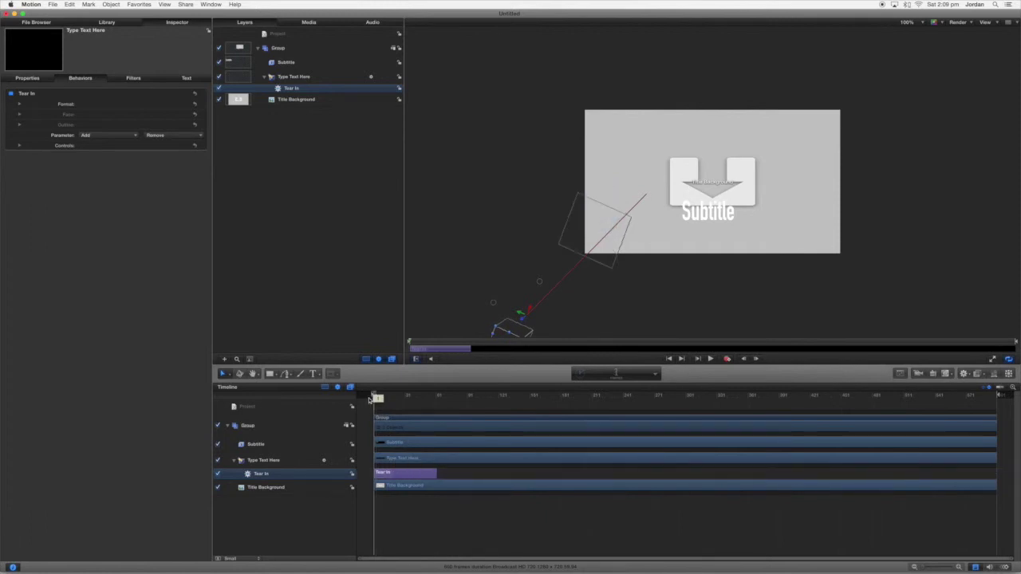
{"action": "key", "text": "space"}
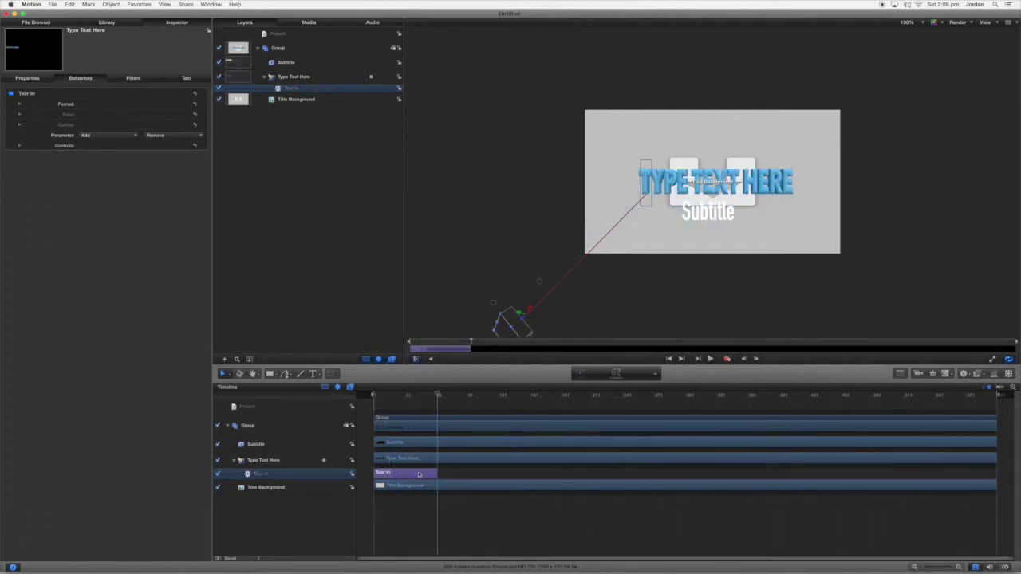
Shorten the Tear In behavior to end slightly after frame 31 and preview the animation from the start.
{"action": "left_click_drag", "start_coordinate": [434, 473], "coordinate": [411, 474]}
{"action": "left_click", "coordinate": [373, 396]}
{"action": "key", "text": "space"}
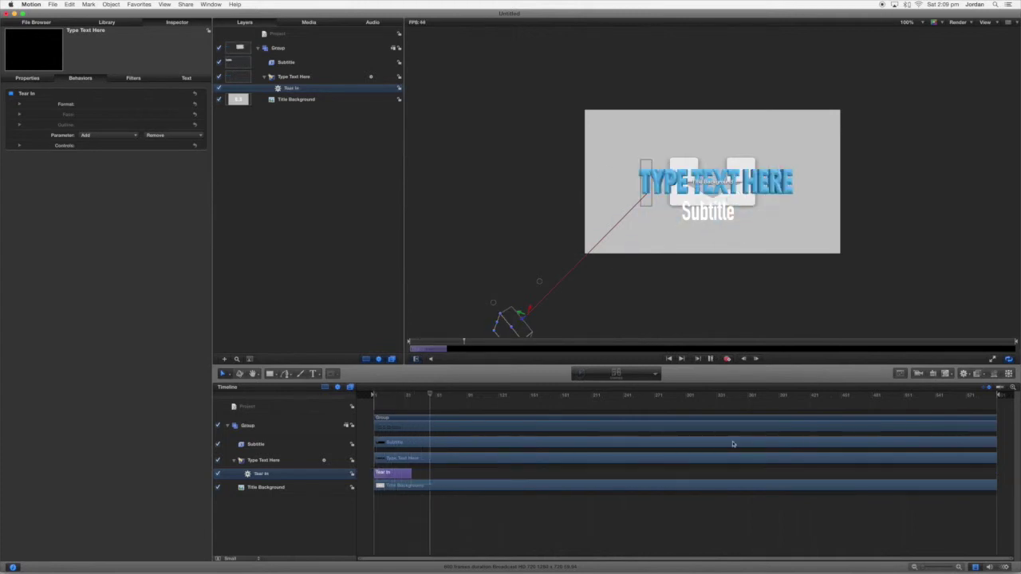
{"action": "key", "text": "space"}
{"action": "left_click_drag", "start_coordinate": [445, 395], "coordinate": [420, 397]}
{"action": "key", "text": "Home"}
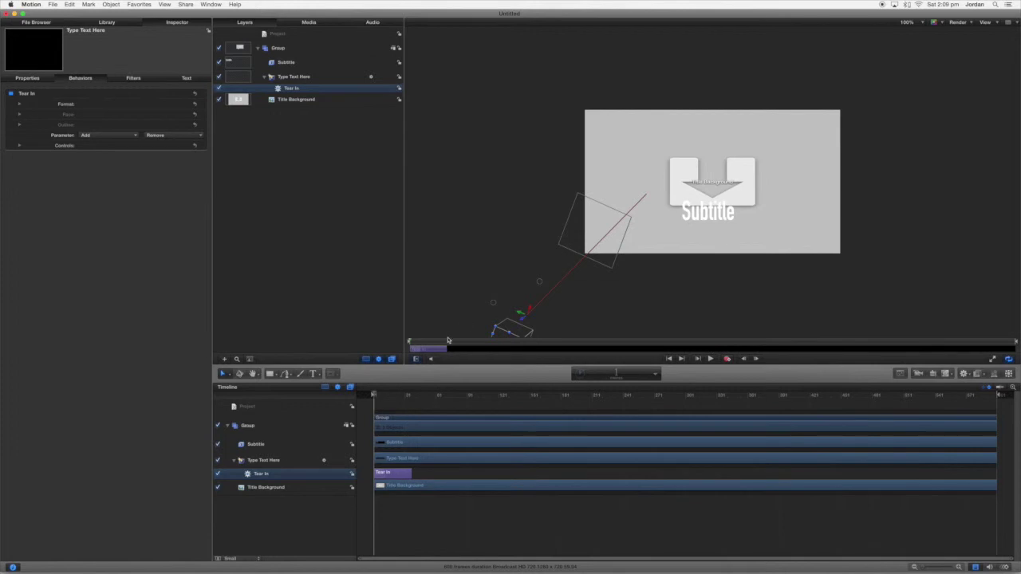
Add keyframes for the title's transform properties and opacity at frame 126.
{"action": "left_click_drag", "start_coordinate": [407, 396], "coordinate": [506, 417]}
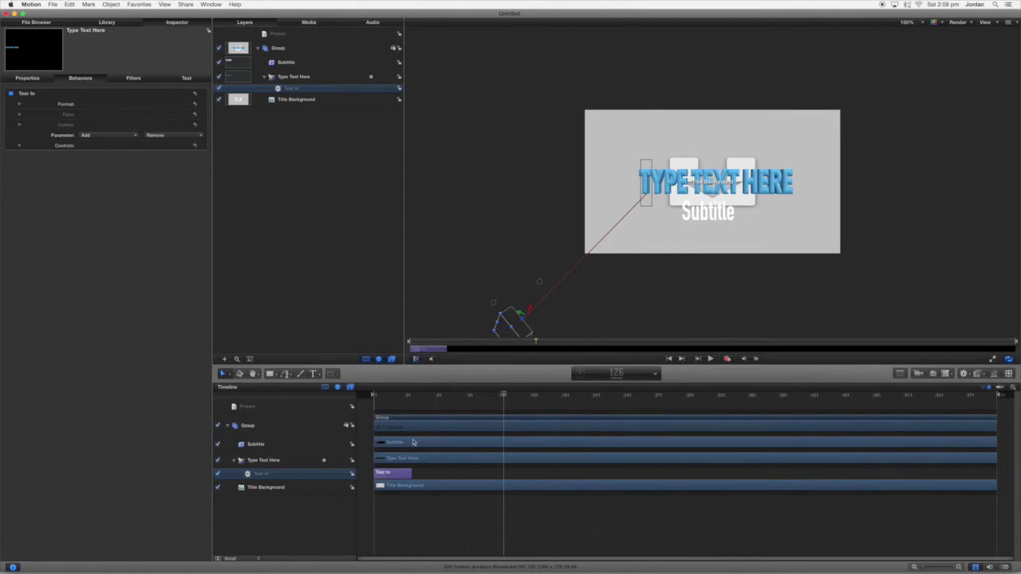
{"action": "left_click", "coordinate": [411, 487]}
{"action": "left_click", "coordinate": [402, 458]}
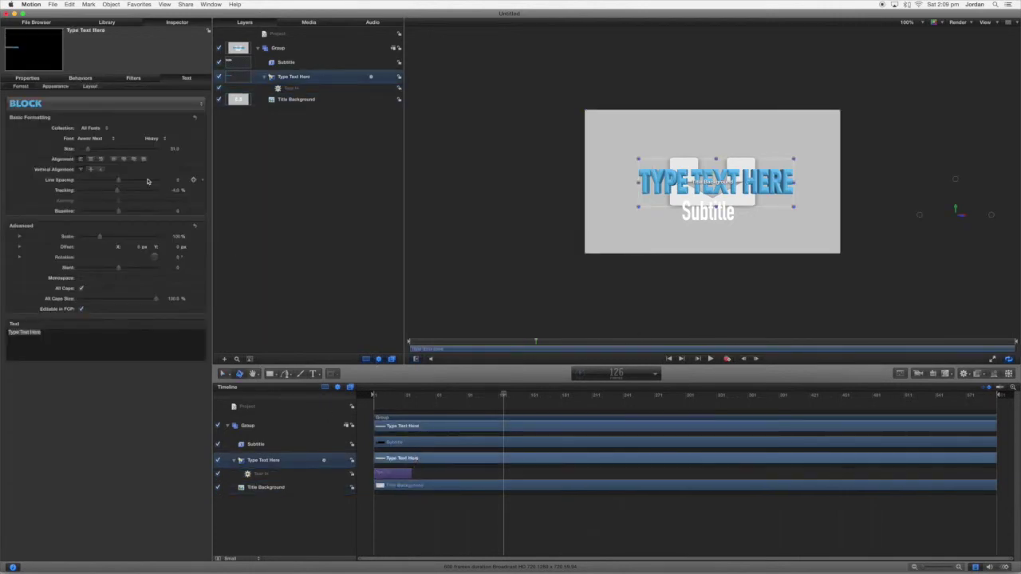
{"action": "left_click", "coordinate": [94, 80]}
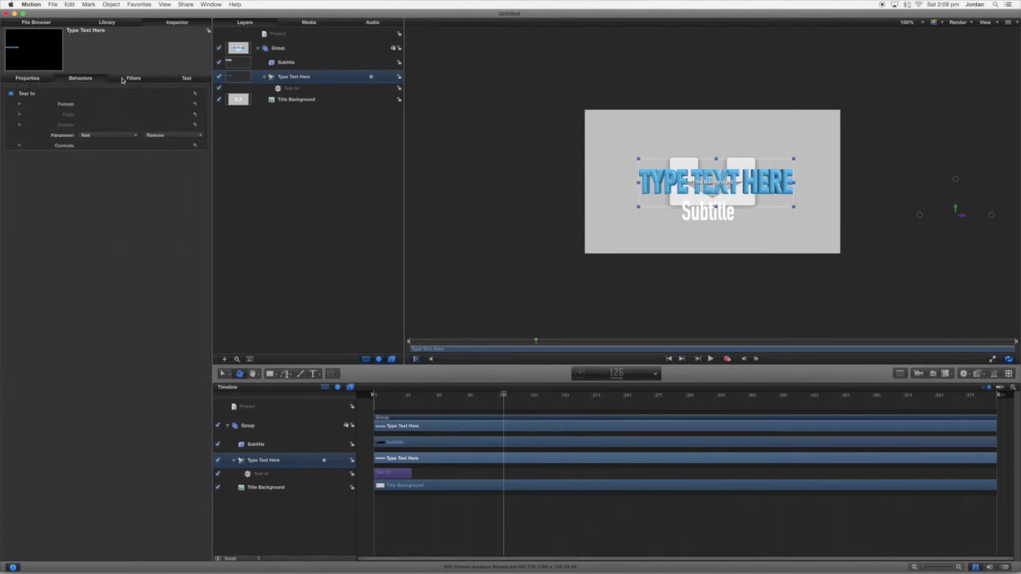
{"action": "left_click", "coordinate": [123, 79]}
{"action": "left_click", "coordinate": [46, 79]}
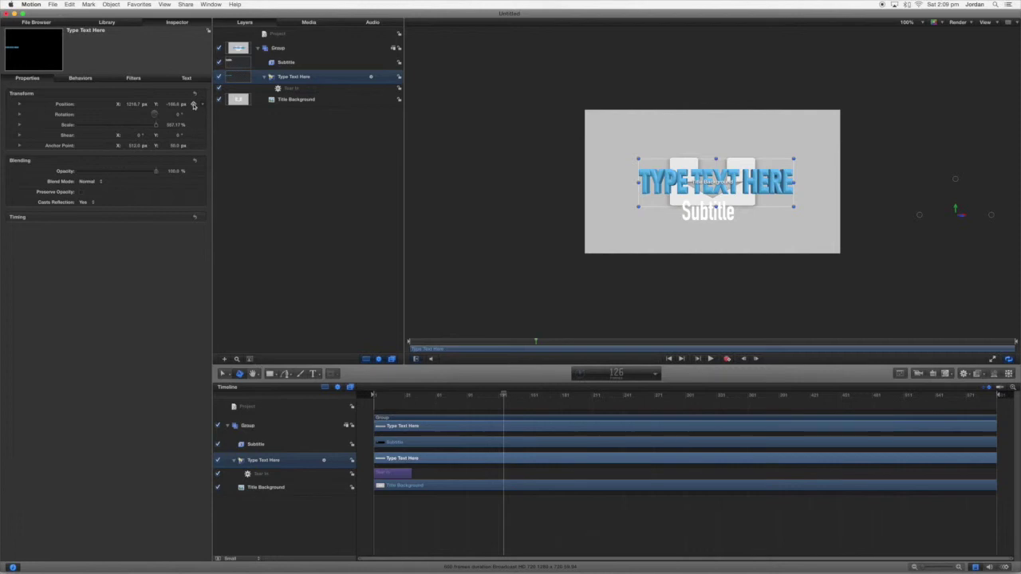
{"action": "left_click", "coordinate": [193, 105]}
{"action": "left_click", "coordinate": [193, 170]}
Keyframe the title's opacity to 0% at frame 140 and play the animation from the start.
{"action": "left_click_drag", "start_coordinate": [501, 397], "coordinate": [518, 400]}
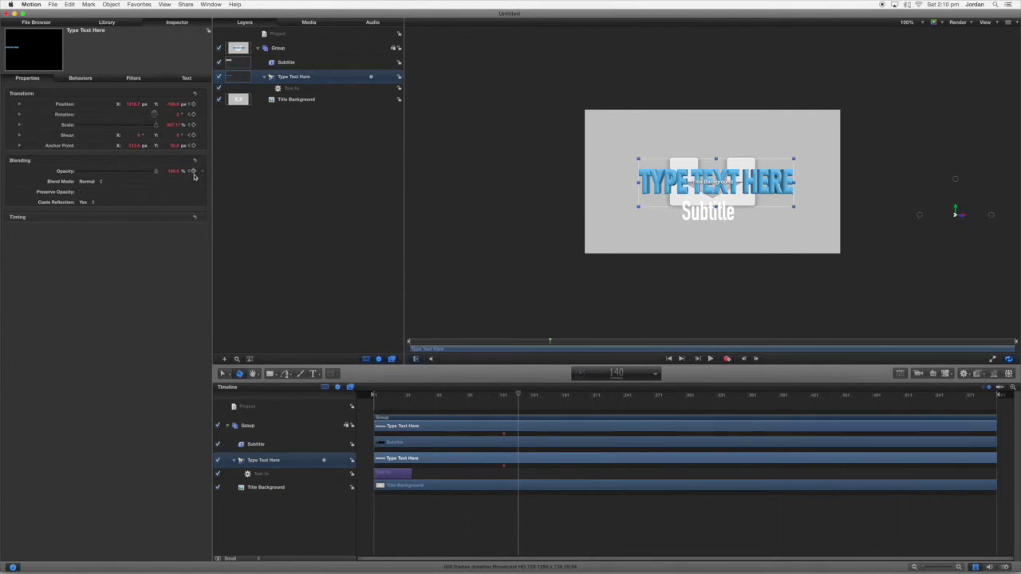
{"action": "left_click_drag", "start_coordinate": [159, 175], "coordinate": [45, 173]}
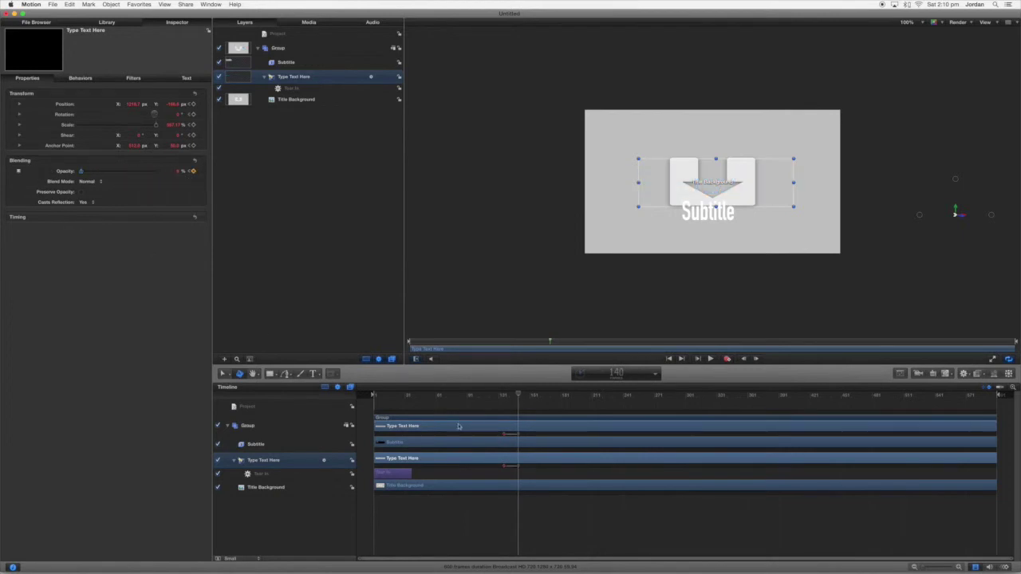
{"action": "left_click_drag", "start_coordinate": [408, 402], "coordinate": [306, 392]}
{"action": "left_click", "coordinate": [853, 314]}
{"action": "key", "text": "space"}
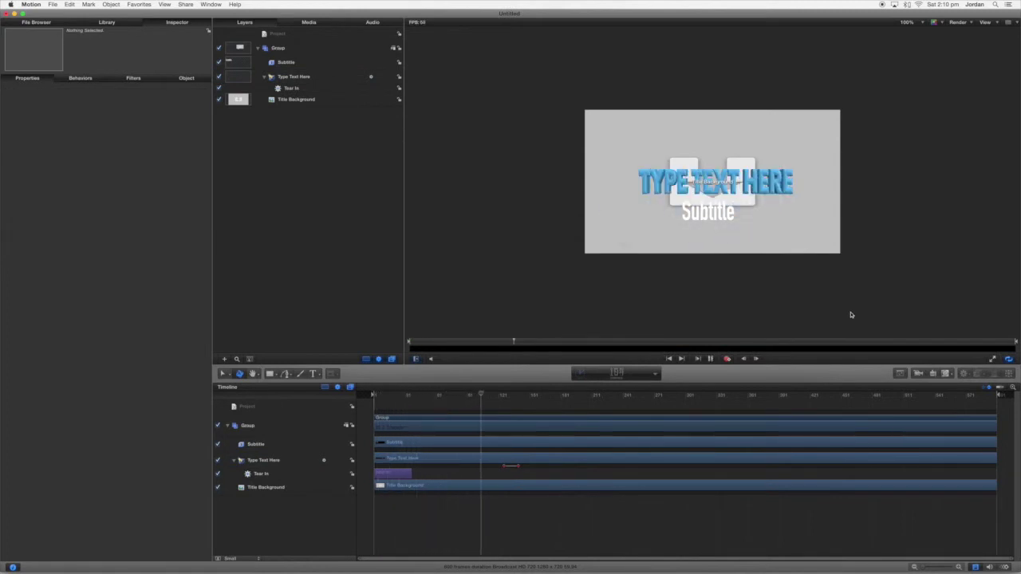
{"action": "key", "text": "space"}
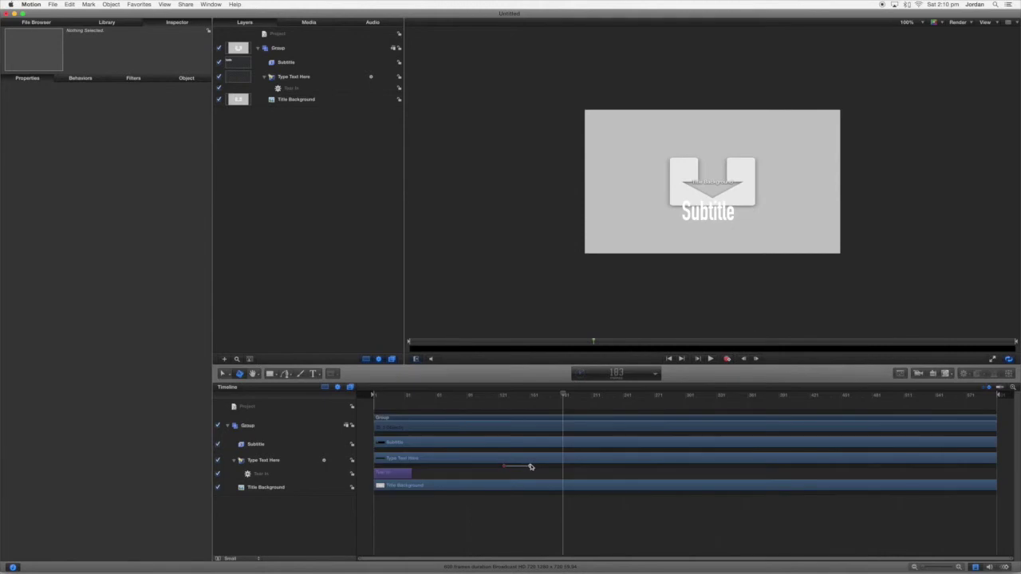
Try the Sequence Text animation behavior on the main title, play it from around frame 126, and delete the behavior.
{"action": "left_click", "coordinate": [503, 399]}
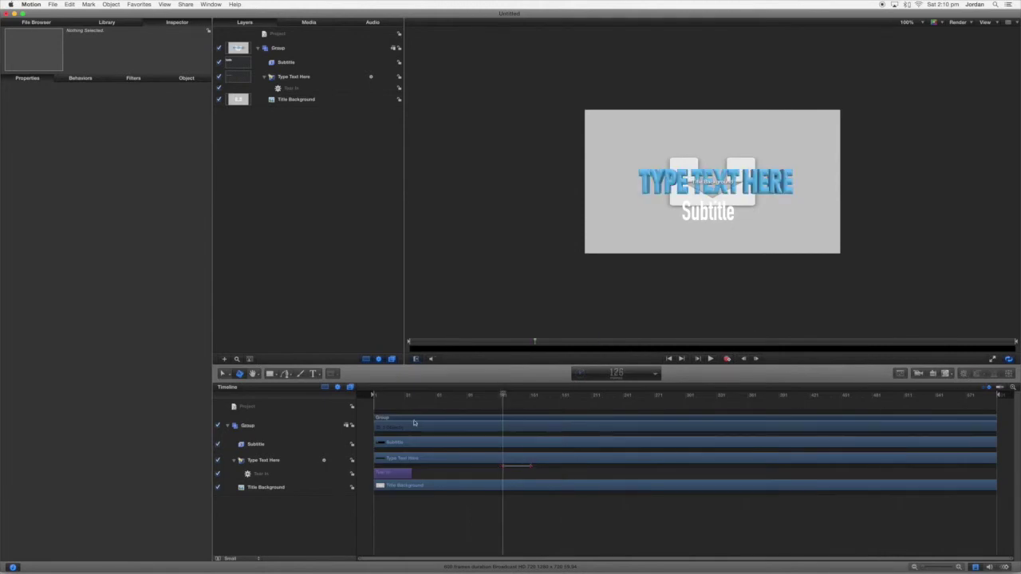
{"action": "left_click", "coordinate": [411, 458]}
{"action": "left_click", "coordinate": [968, 375]}
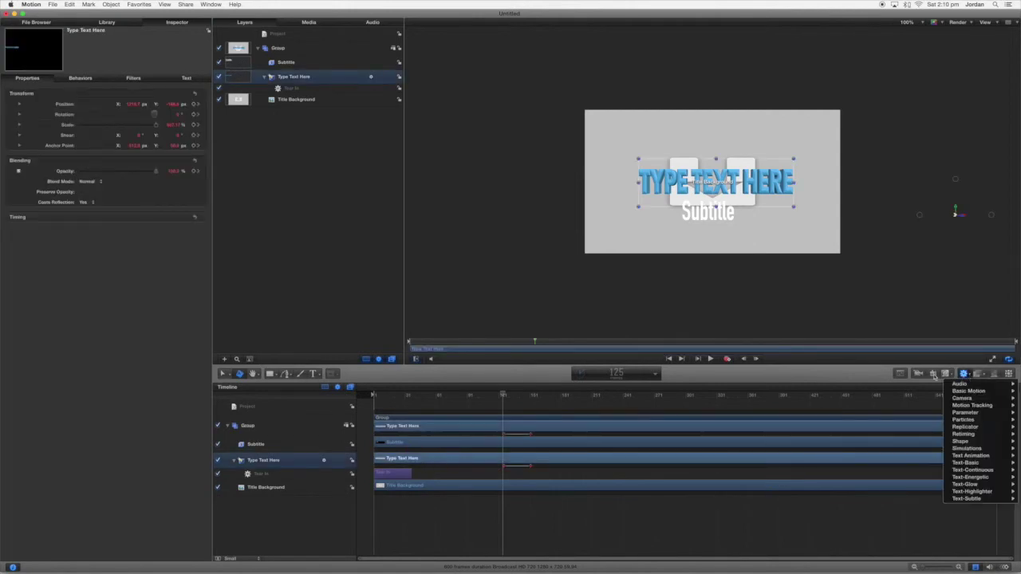
{"action": "mouse_move", "coordinate": [967, 442]}
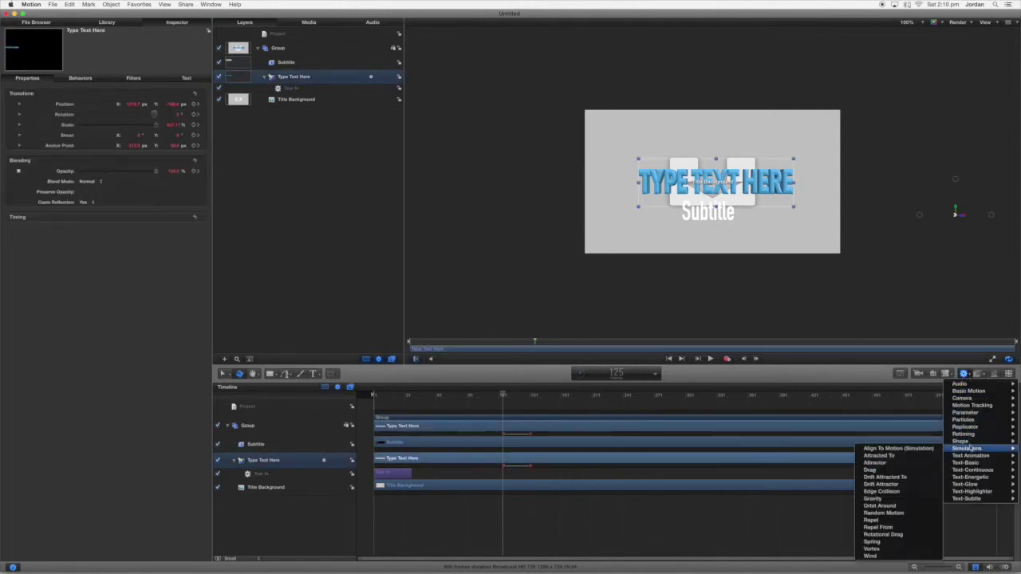
{"action": "mouse_move", "coordinate": [967, 463]}
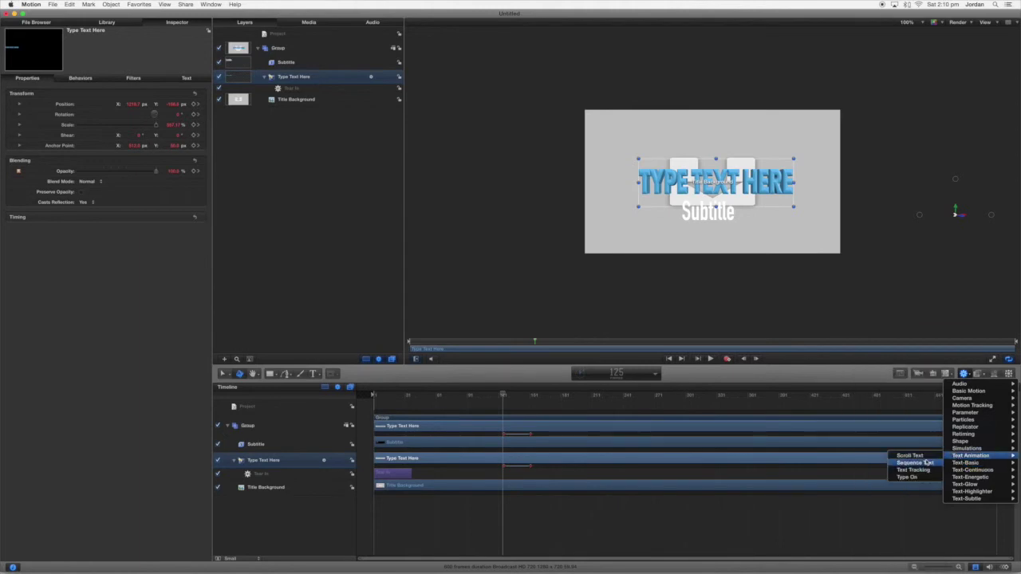
{"action": "left_click", "coordinate": [914, 462]}
{"action": "key", "text": "space"}
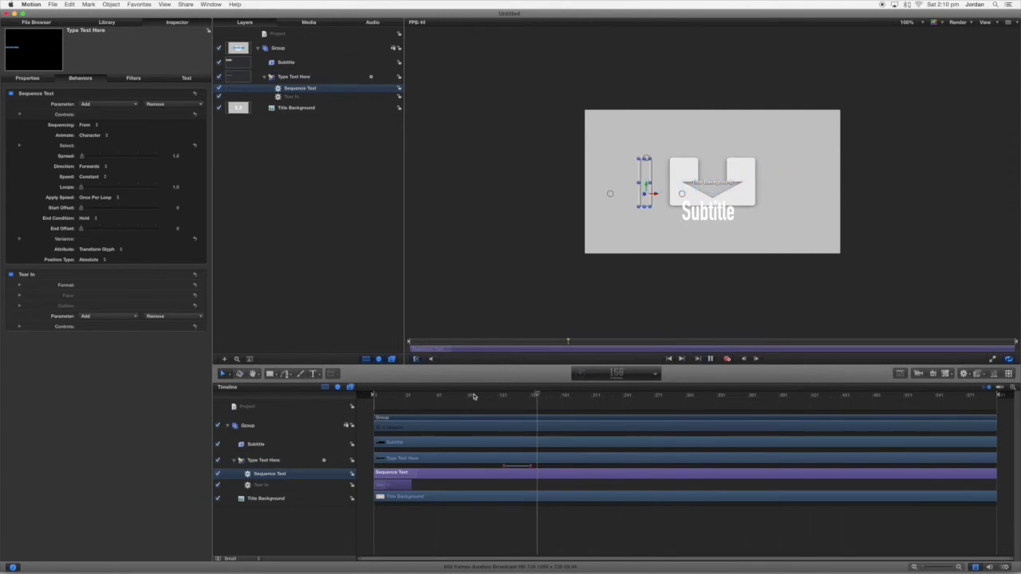
{"action": "key", "text": "space"}
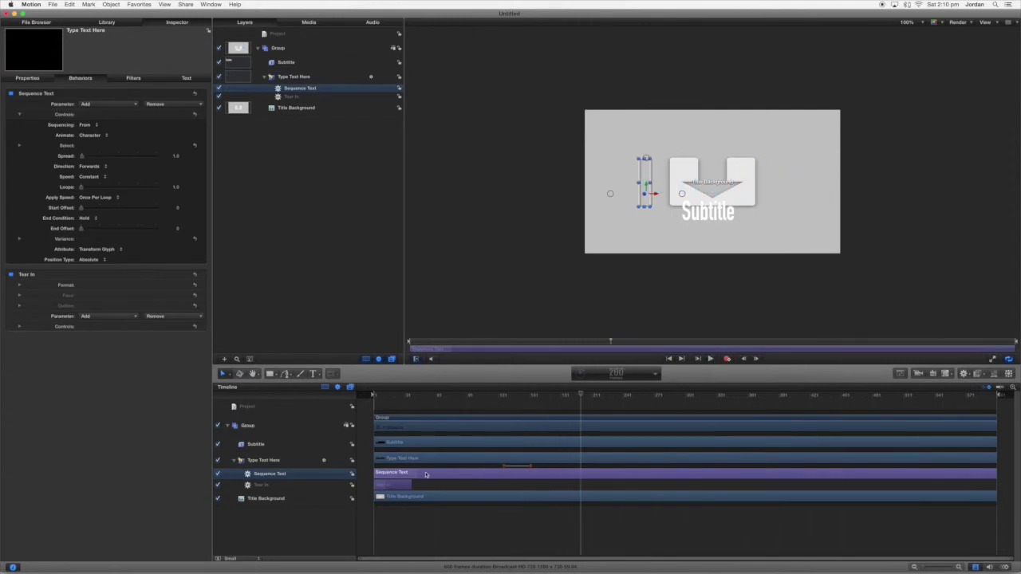
{"action": "key", "text": "Delete"}
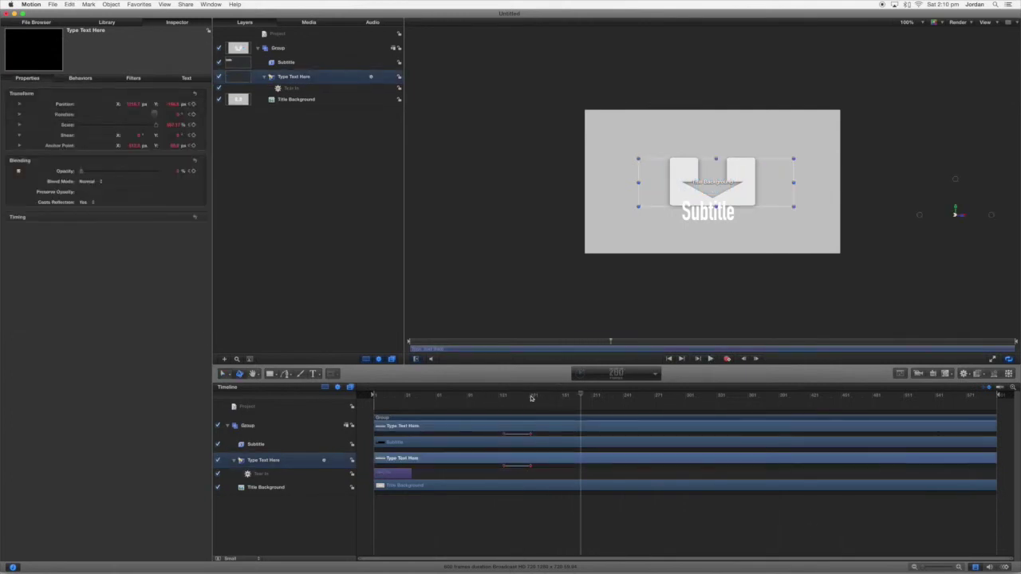
Apply the Tadpole Out energetic text behavior to the main title with the playhead at frame 126.
{"action": "left_click", "coordinate": [503, 401]}
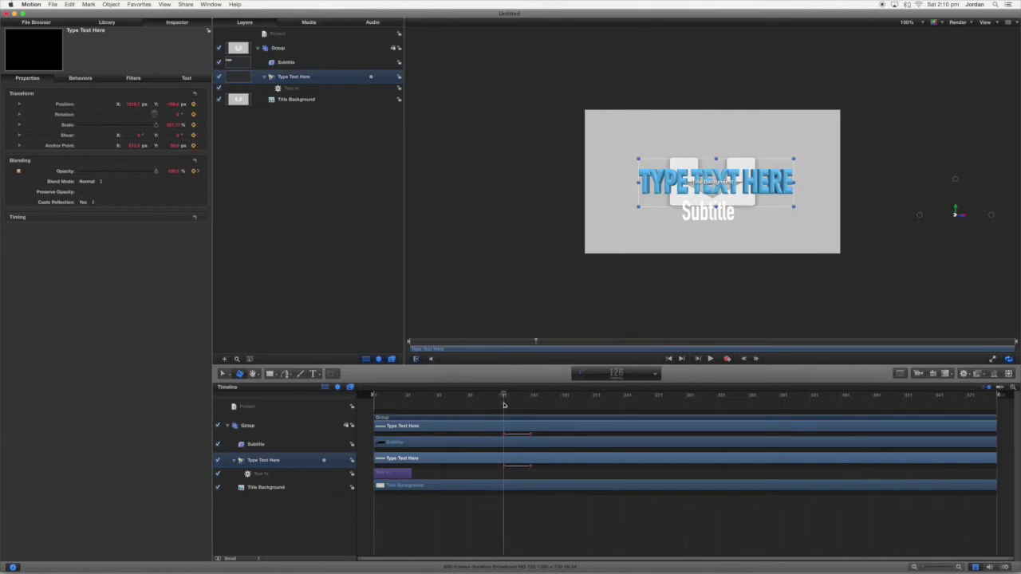
{"action": "left_click", "coordinate": [964, 374]}
{"action": "mouse_move", "coordinate": [964, 464]}
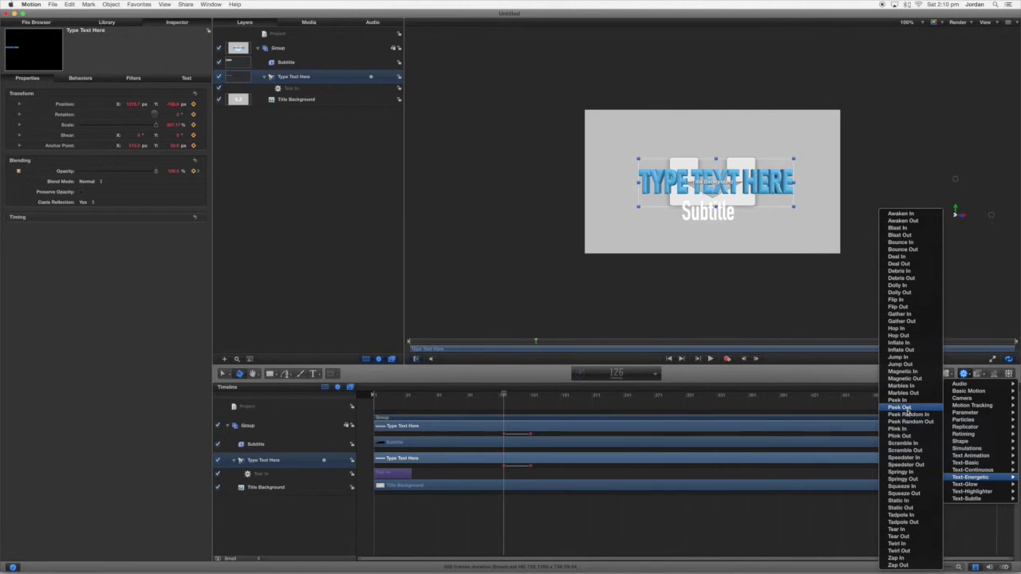
{"action": "left_click", "coordinate": [903, 522]}
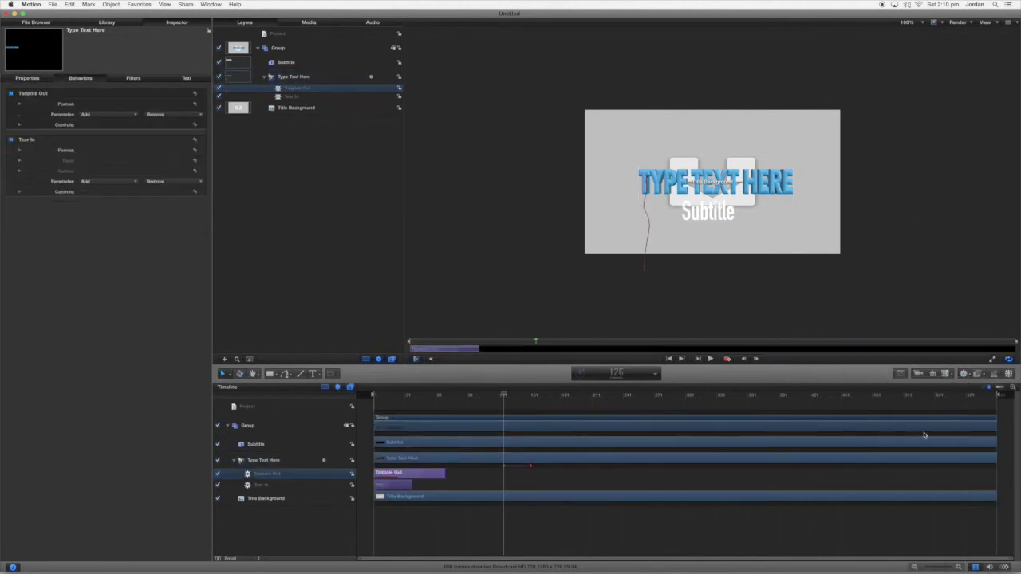
Move the Tadpole Out behavior to start at about frame 118 and preview the title's exit animation.
{"action": "left_click_drag", "start_coordinate": [406, 475], "coordinate": [527, 482]}
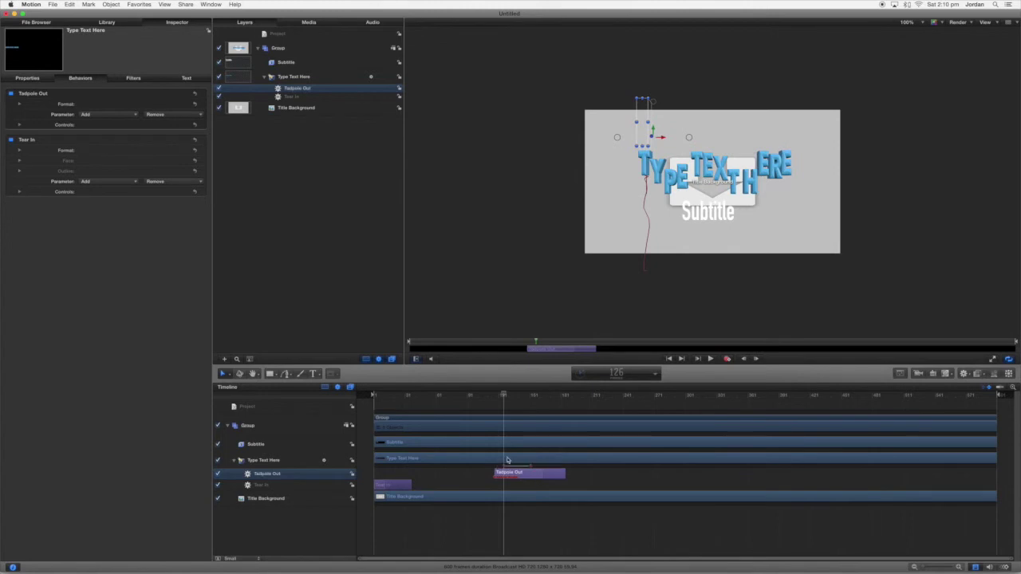
{"action": "left_click", "coordinate": [484, 405]}
{"action": "key", "text": "space"}
{"action": "left_click", "coordinate": [482, 396]}
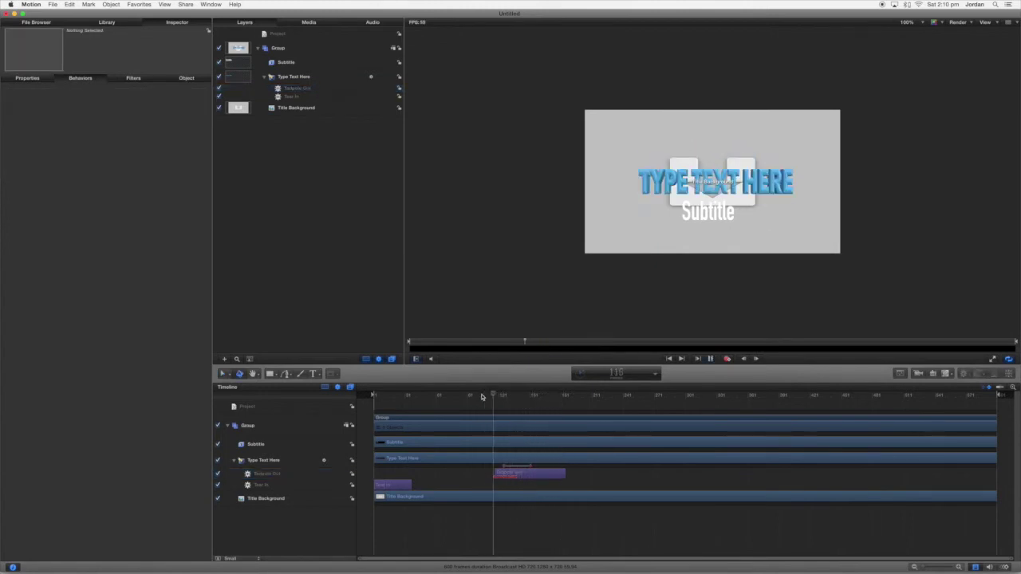
{"action": "left_click", "coordinate": [482, 397]}
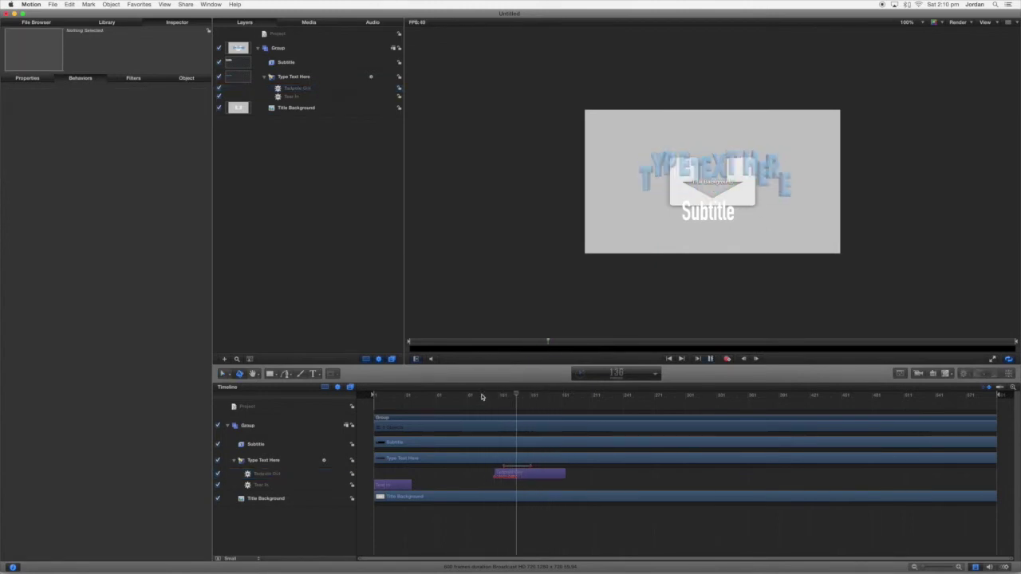
{"action": "key", "text": "space"}
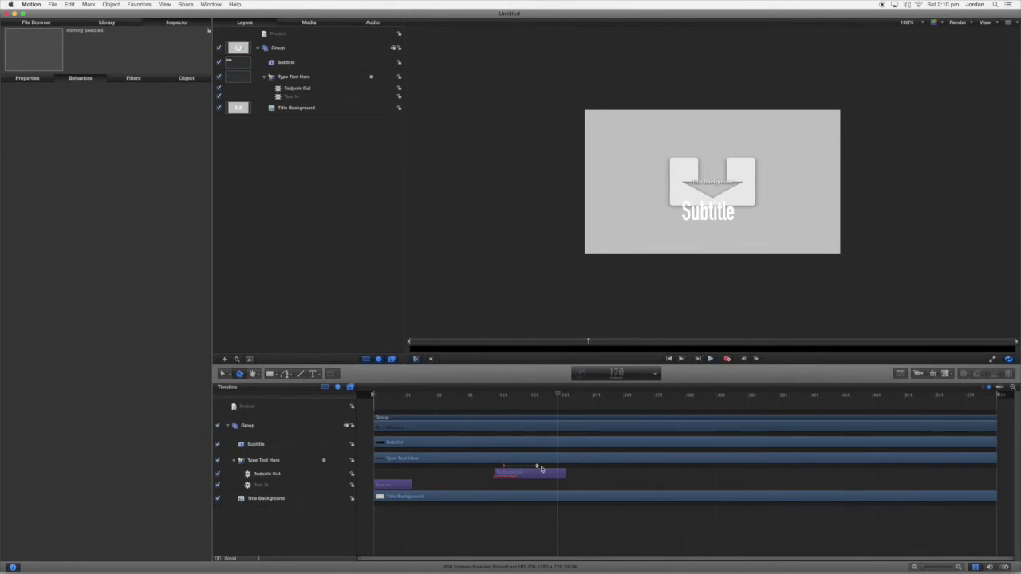
Shift Tadpole Out to start at about frame 121, extend the title's opacity fade to about frame 168, and preview from the start.
{"action": "left_click_drag", "start_coordinate": [504, 474], "coordinate": [508, 474]}
{"action": "key", "text": "Home"}
{"action": "key", "text": "space"}
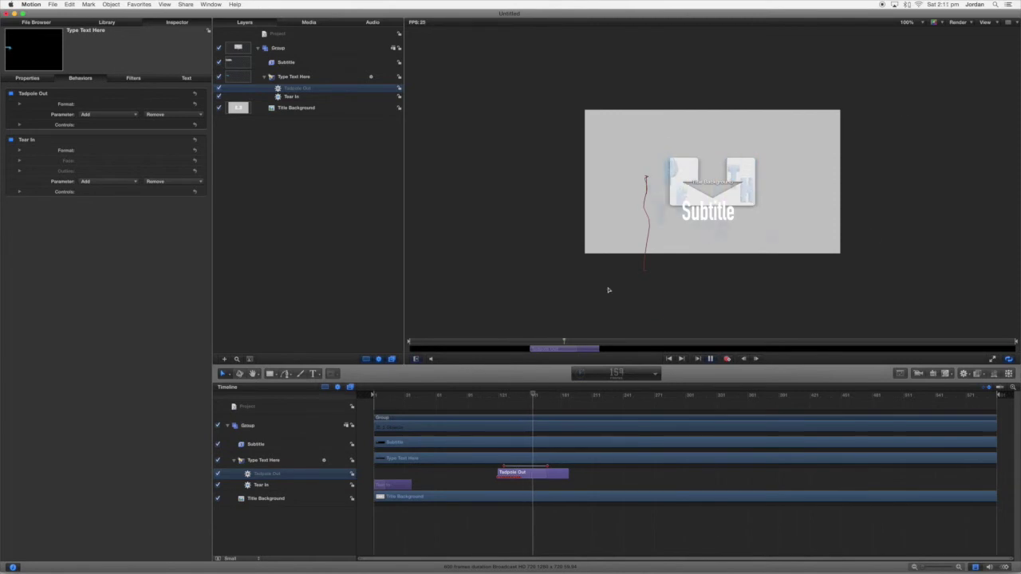
{"action": "key", "text": "space"}
Keyframe the subtitle's opacity to 0% at the first frame.
{"action": "key", "text": "Home"}
{"action": "left_click", "coordinate": [402, 445]}
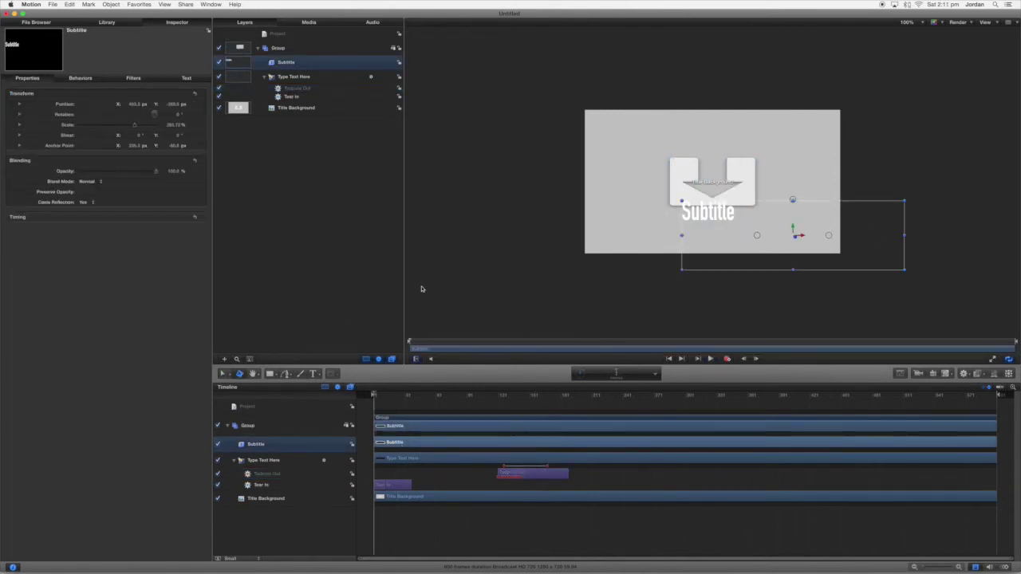
{"action": "left_click", "coordinate": [193, 172]}
{"action": "left_click_drag", "start_coordinate": [107, 170], "coordinate": [78, 171]}
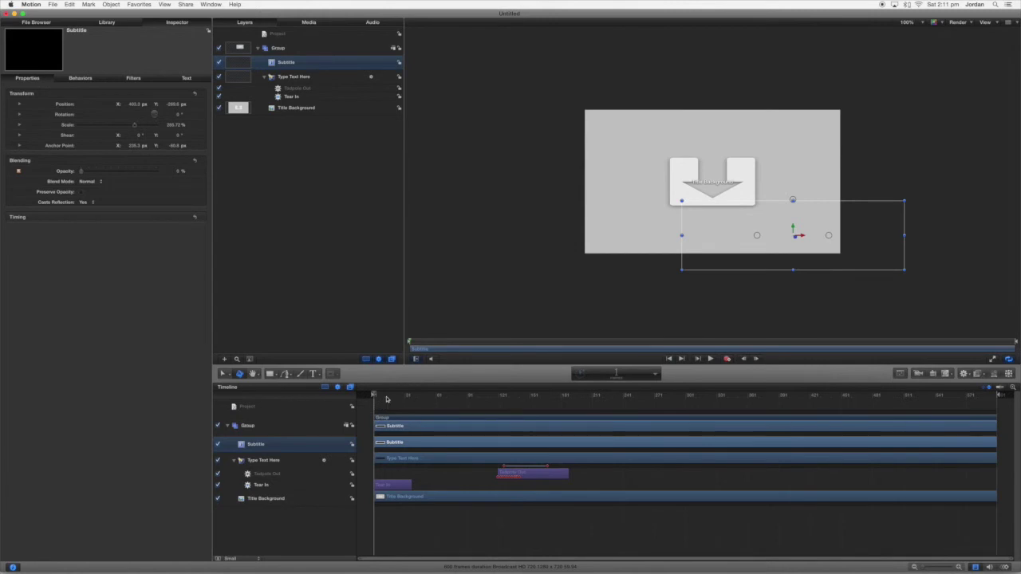
Keyframe the subtitle's opacity to 100% at frame 43.
{"action": "left_click_drag", "start_coordinate": [386, 398], "coordinate": [421, 397]}
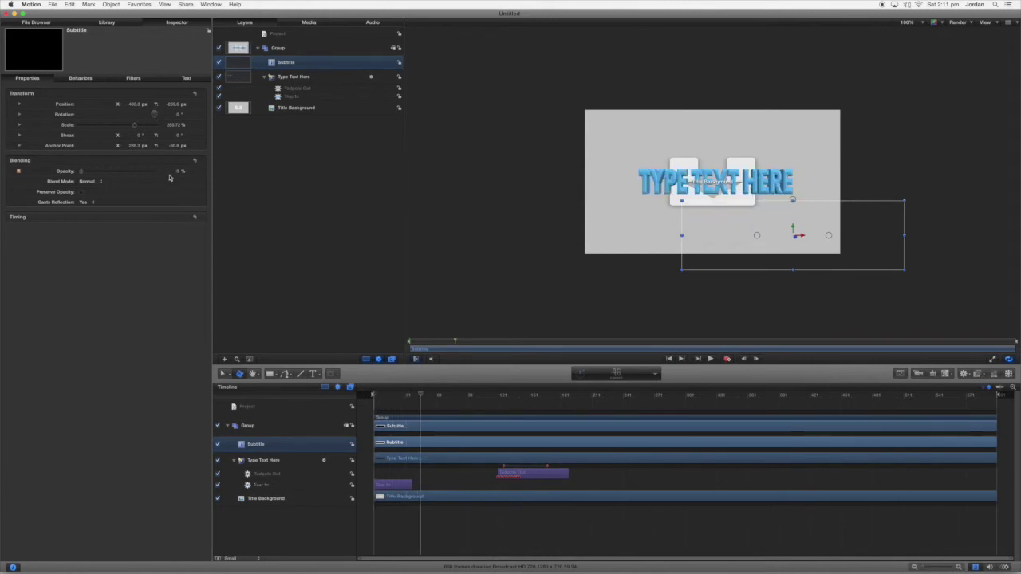
{"action": "mouse_move", "coordinate": [398, 399]}
{"action": "left_mouse_down"}
{"action": "mouse_move", "coordinate": [373, 397]}
{"action": "mouse_move", "coordinate": [417, 398]}
{"action": "left_mouse_up"}
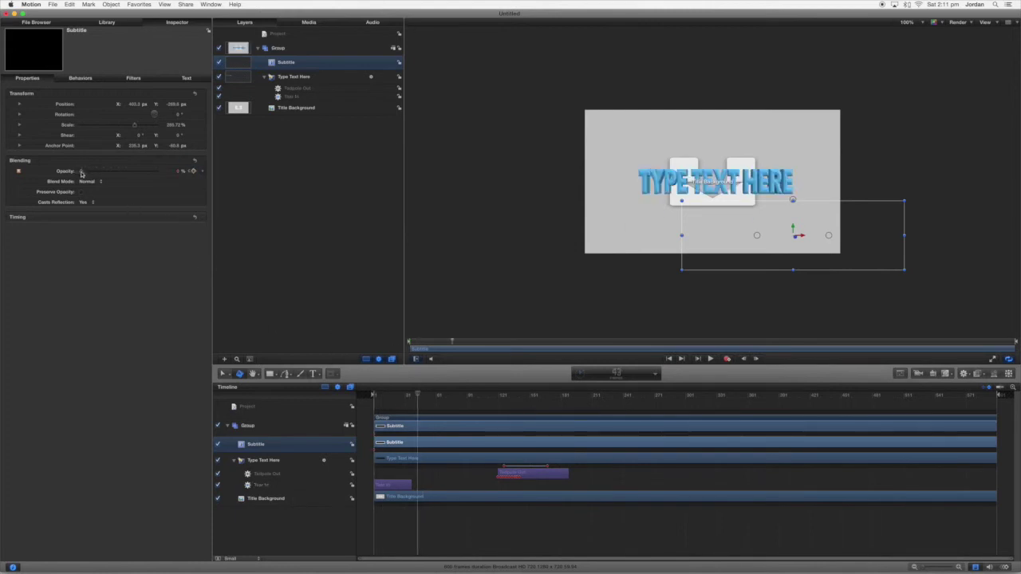
{"action": "left_click_drag", "start_coordinate": [81, 172], "coordinate": [156, 171]}
Fade the subtitle out with an opacity keyframe of 100% at about frame 118 and 0% at frame 163.
{"action": "left_click_drag", "start_coordinate": [421, 401], "coordinate": [542, 408]}
{"action": "left_click", "coordinate": [191, 171]}
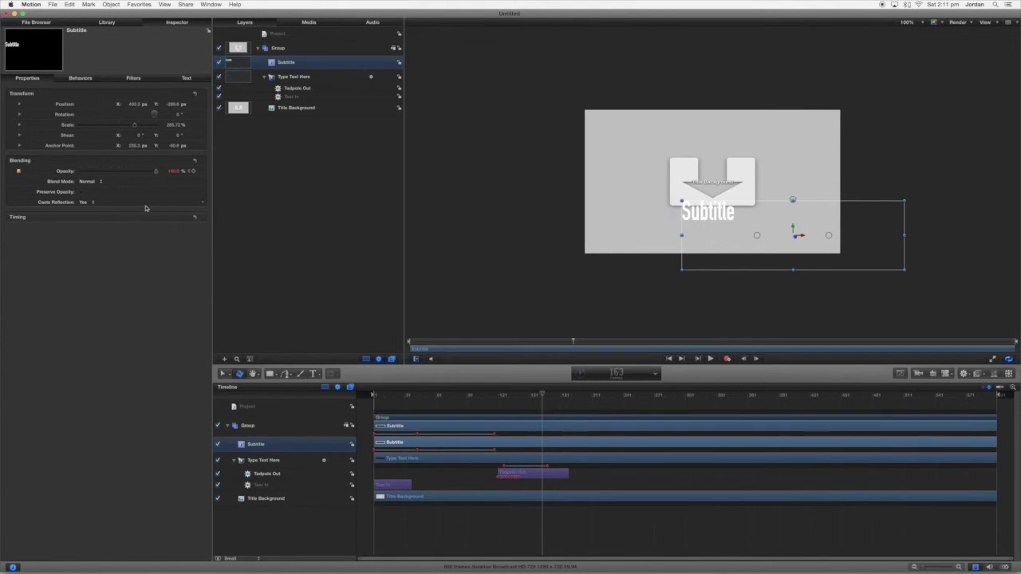
{"action": "left_click_drag", "start_coordinate": [156, 173], "coordinate": [78, 173]}
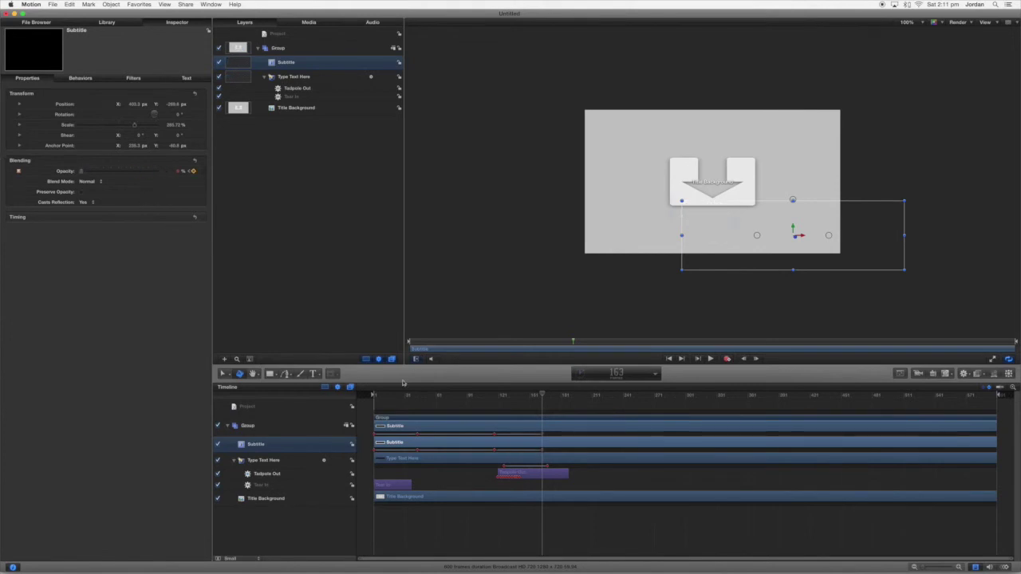
Preview the animation, move the subtitle's full-opacity fade-in keyframe to about frame 58, and play again from the start.
{"action": "left_click_drag", "start_coordinate": [410, 397], "coordinate": [358, 389]}
{"action": "left_click", "coordinate": [431, 229]}
{"action": "key", "text": "space"}
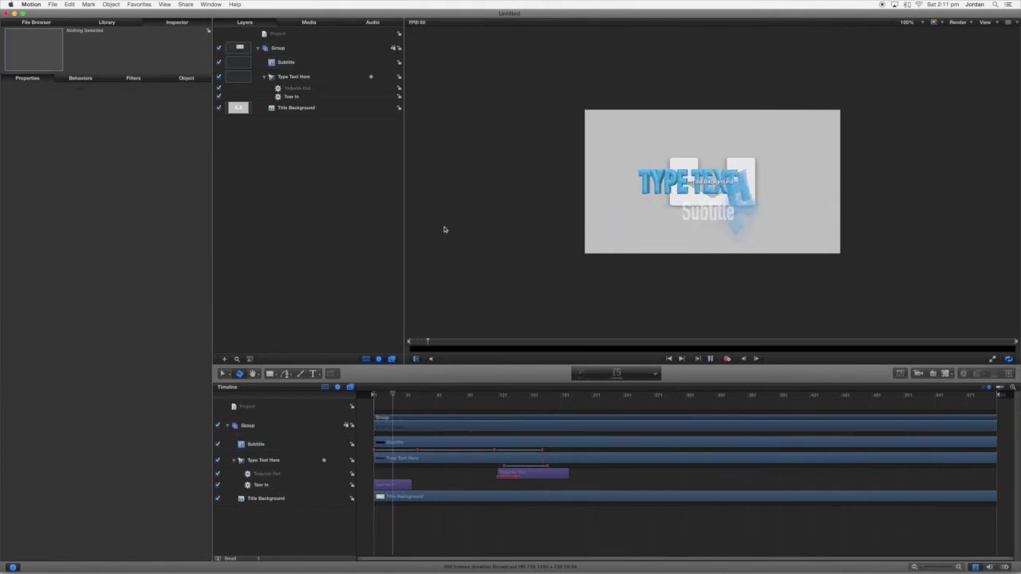
{"action": "key", "text": "space"}
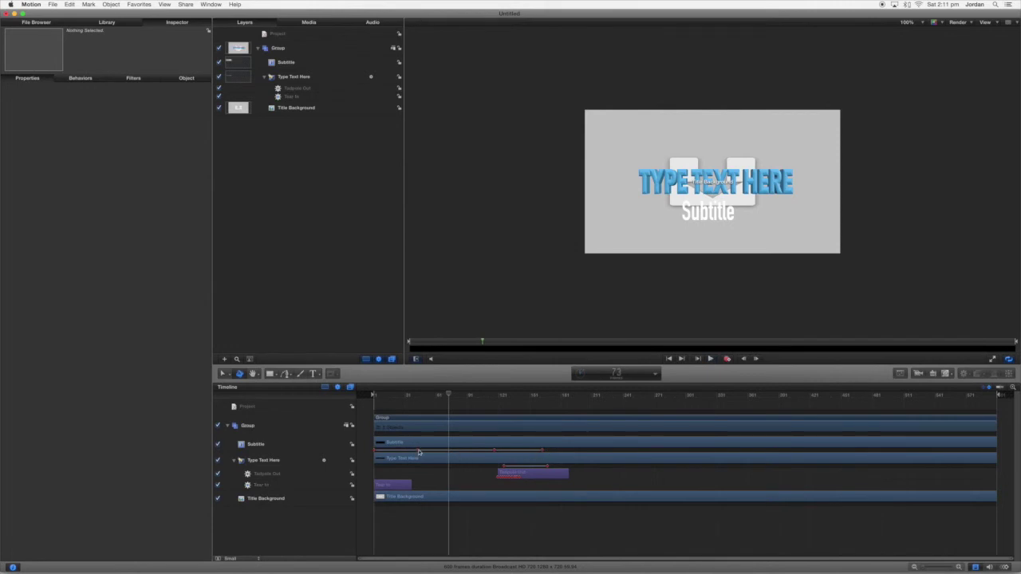
{"action": "left_click", "coordinate": [368, 395]}
{"action": "key", "text": "space"}
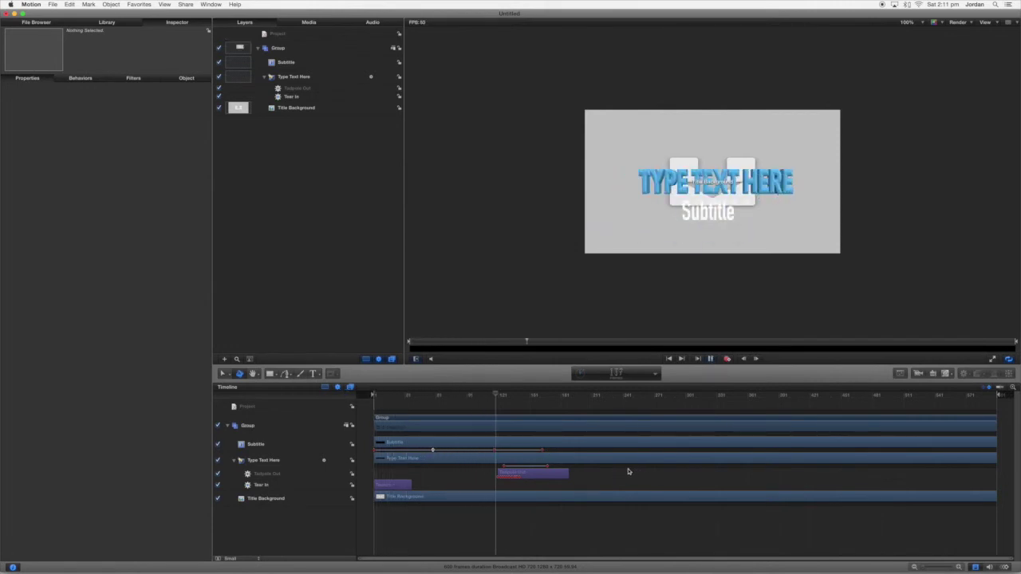
{"action": "key", "text": "space"}
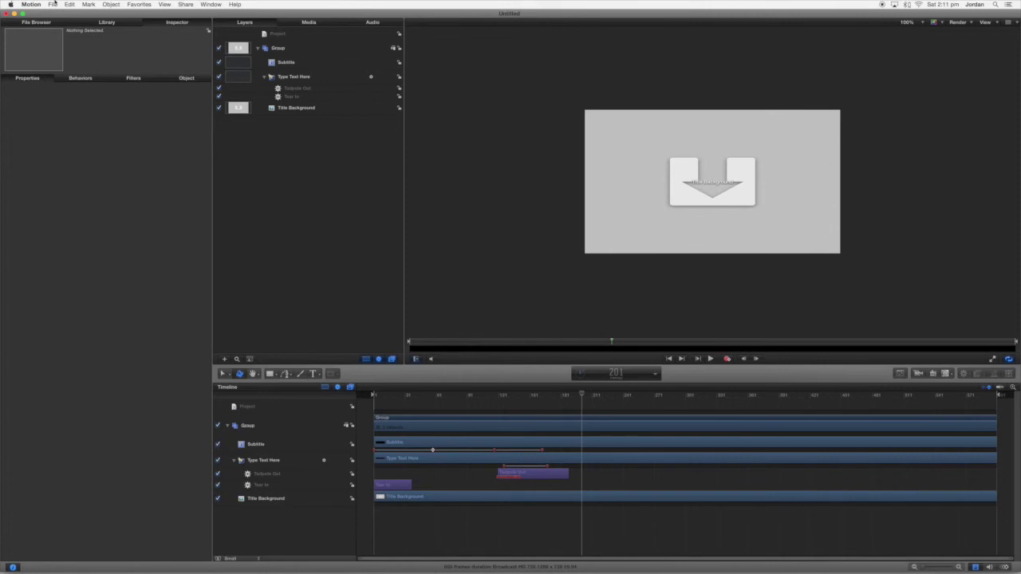
Start saving the project under a new name and review the category and theme choices, keeping the theme at None.
{"action": "left_click", "coordinate": [53, 4]}
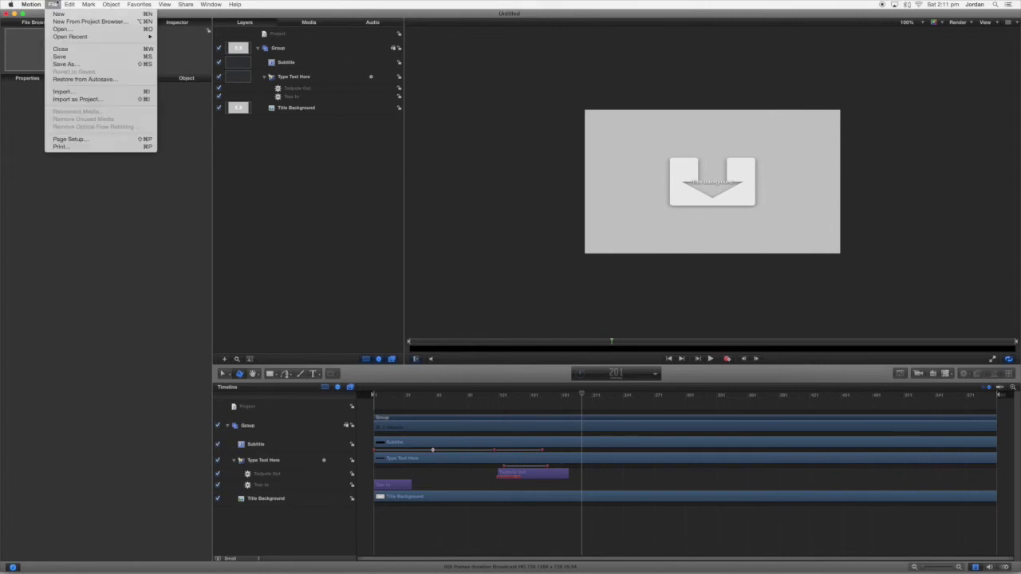
{"action": "mouse_move", "coordinate": [88, 4]}
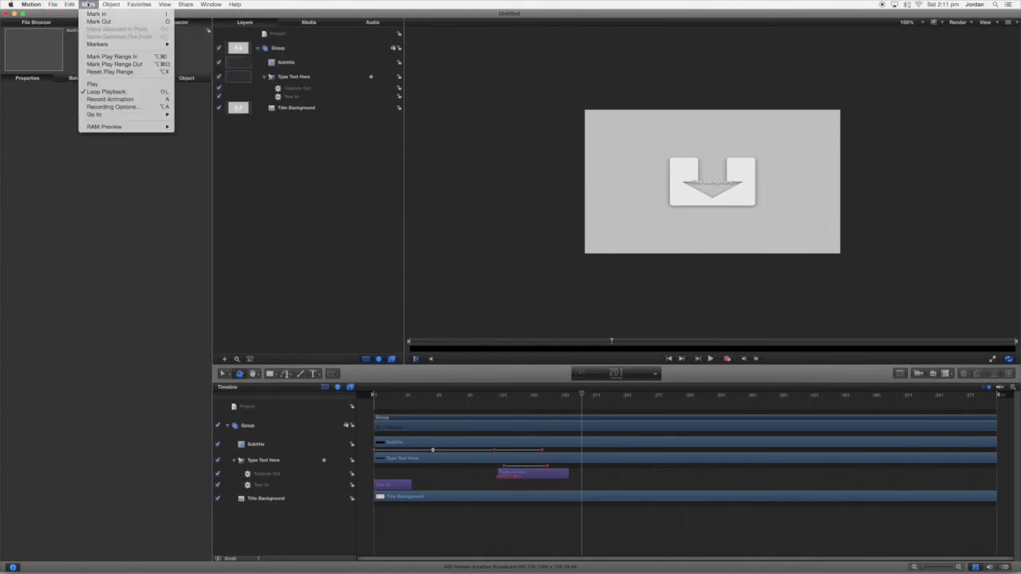
{"action": "mouse_move", "coordinate": [55, 4]}
{"action": "mouse_move", "coordinate": [182, 4]}
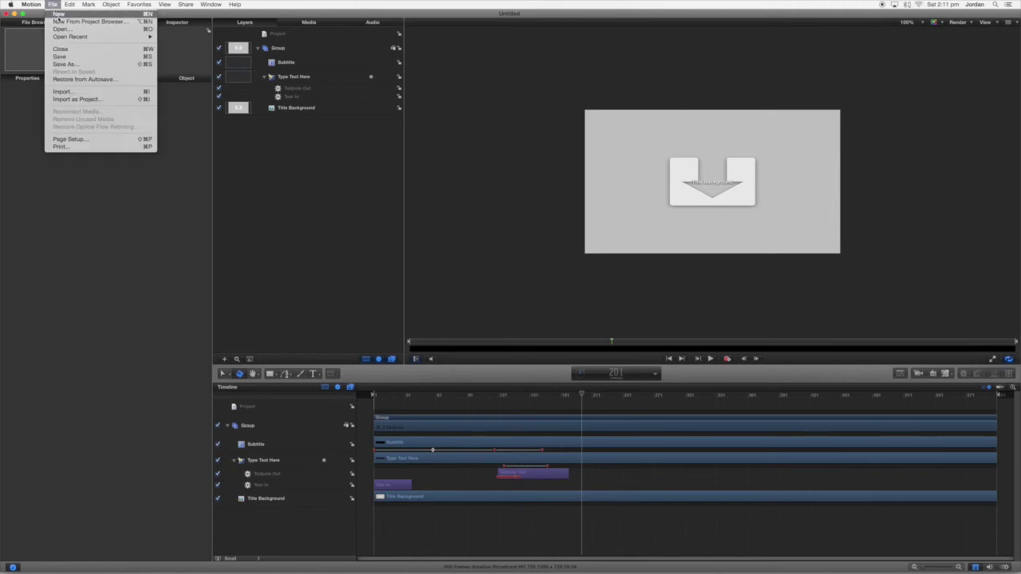
{"action": "left_click", "coordinate": [67, 64]}
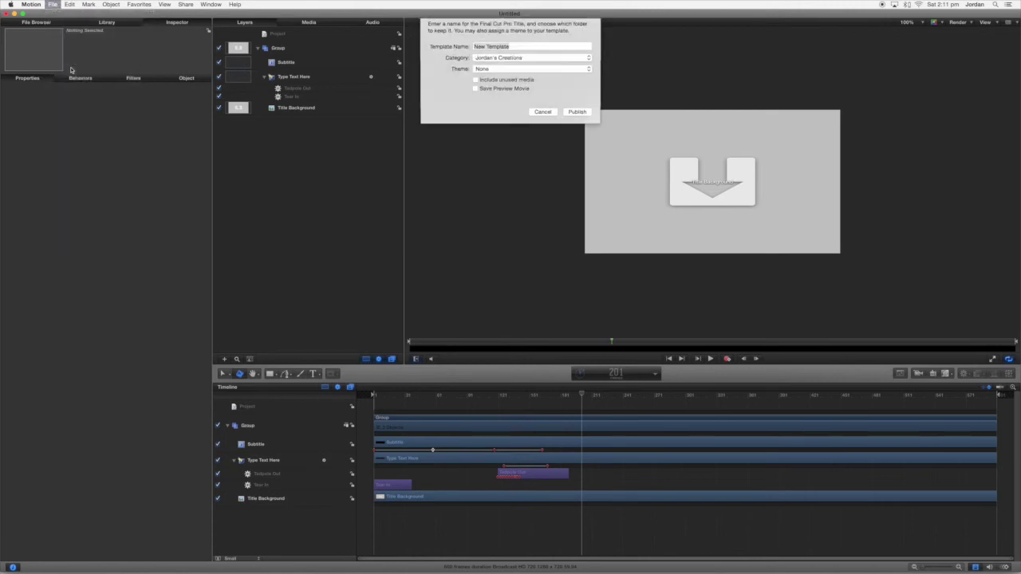
{"action": "left_click", "coordinate": [517, 48]}
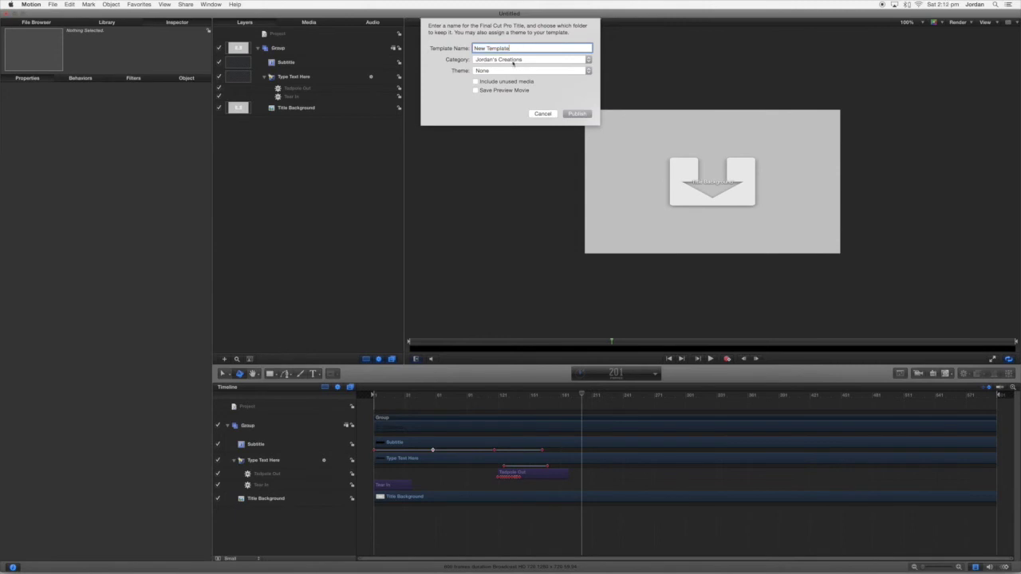
{"action": "left_click", "coordinate": [510, 61]}
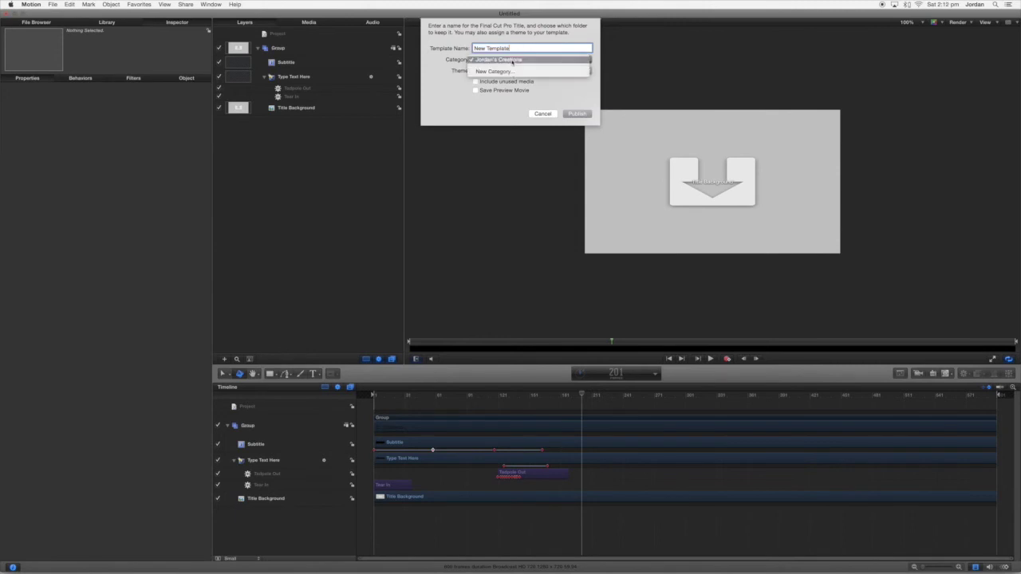
{"action": "left_click", "coordinate": [533, 49]}
{"action": "left_click", "coordinate": [504, 72]}
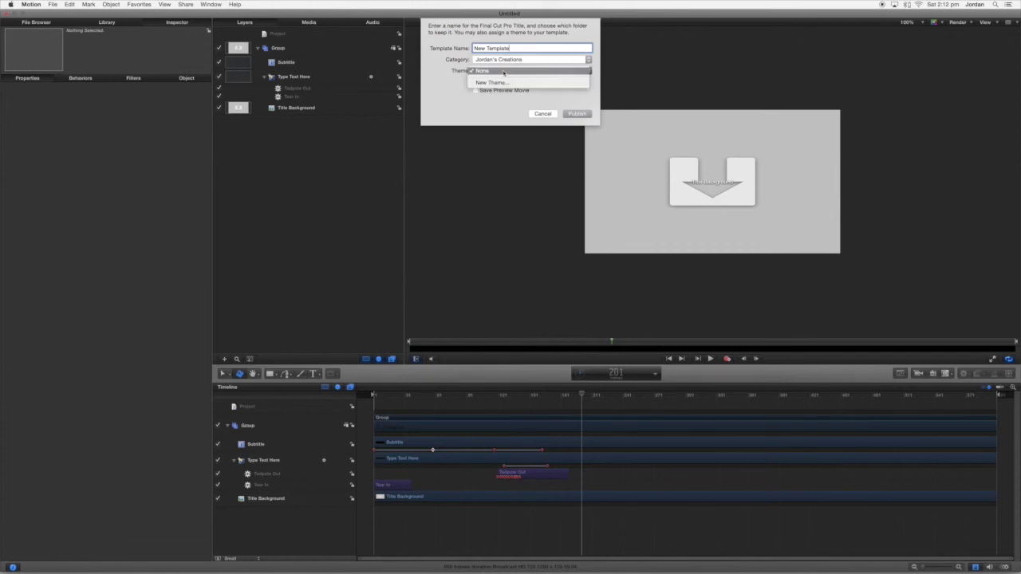
{"action": "left_click", "coordinate": [486, 115]}
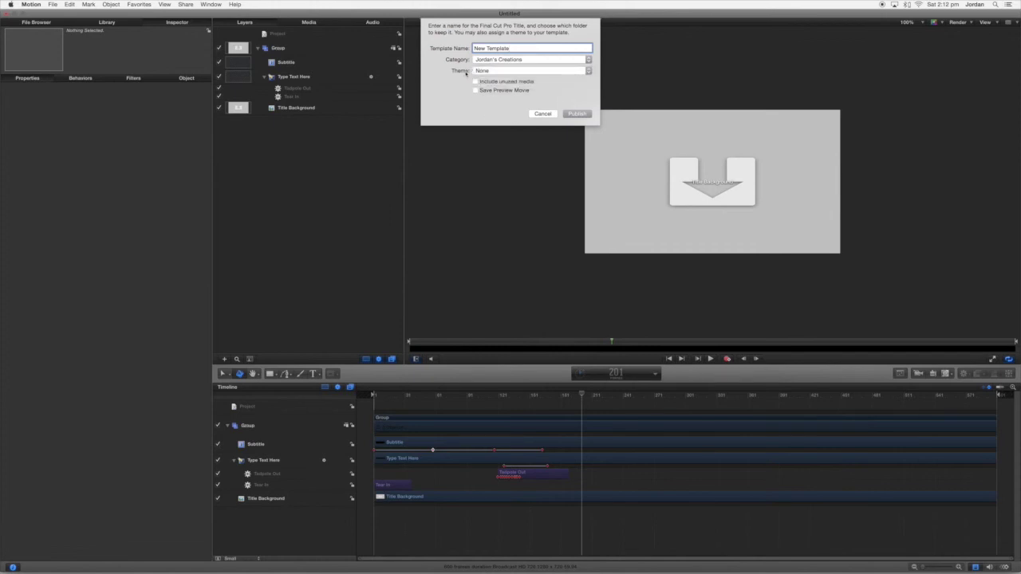
Name the template "Animation in Blue" and publish it as a Final Cut Pro title.
{"action": "key", "text": "super+a"}
{"action": "key", "text": "BackSpace"}
{"action": "key", "text": "Return"}
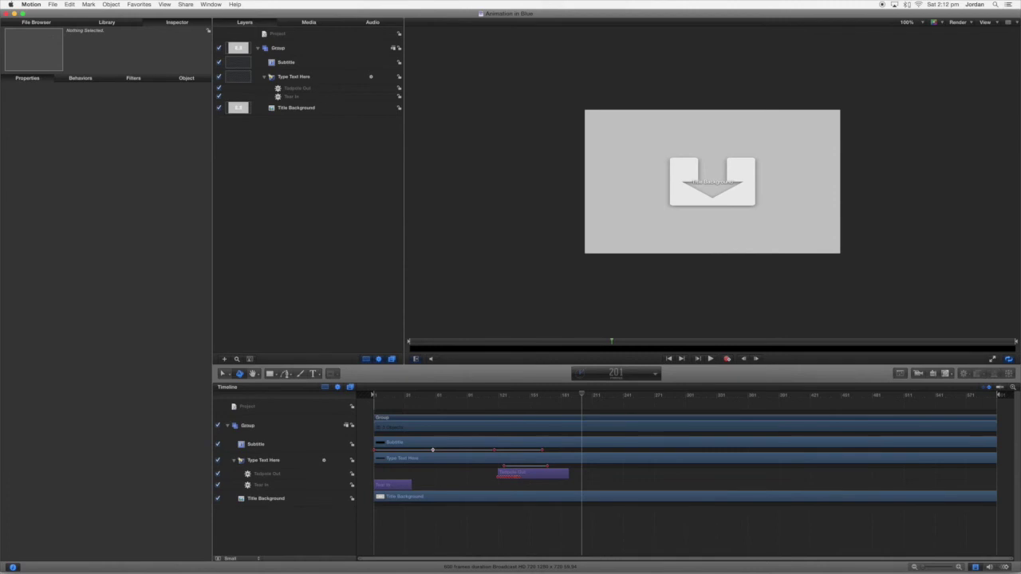
Switch to Final Cut Pro and show the custom titles category that contains the published "Animation in Blue" title.
{"action": "key", "text": "F4"}
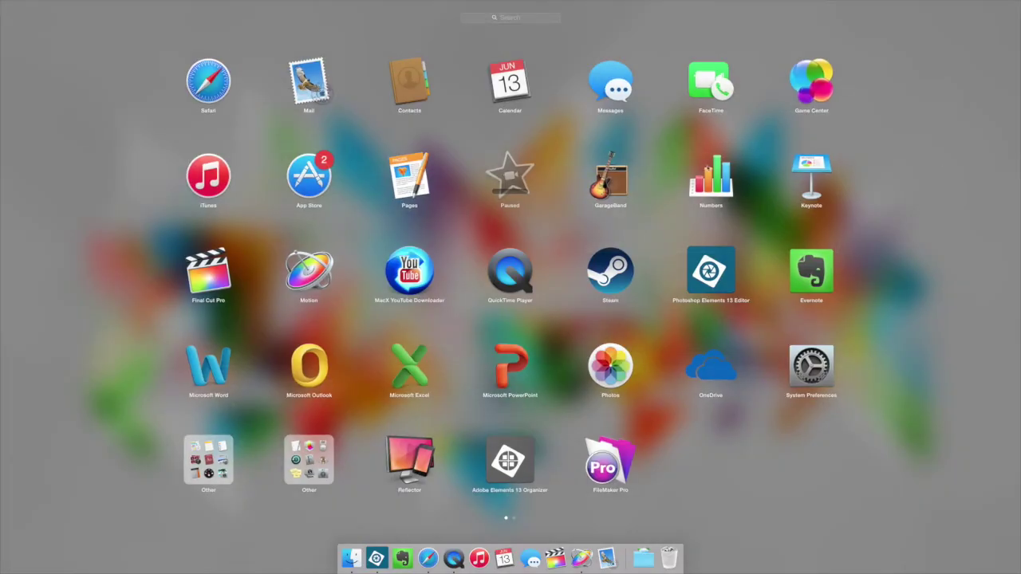
{"action": "left_click", "coordinate": [230, 277]}
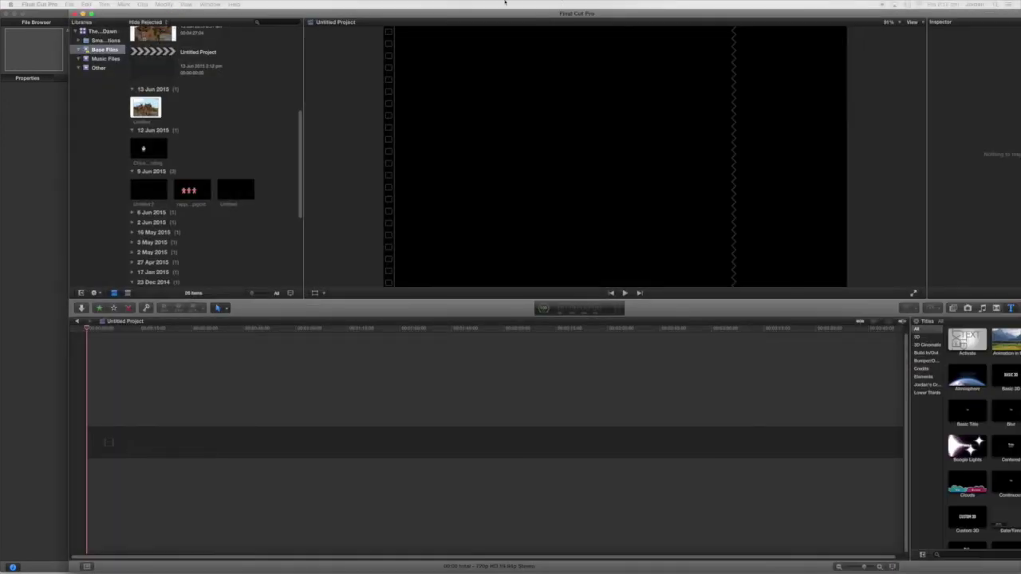
{"action": "left_click_drag", "start_coordinate": [493, 15], "coordinate": [497, 16]}
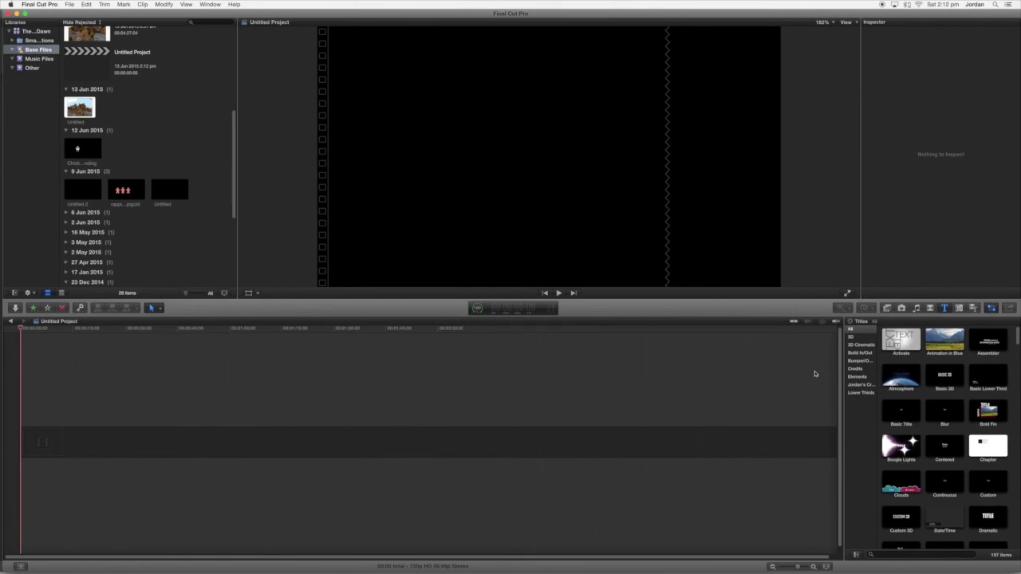
{"action": "left_click", "coordinate": [859, 386]}
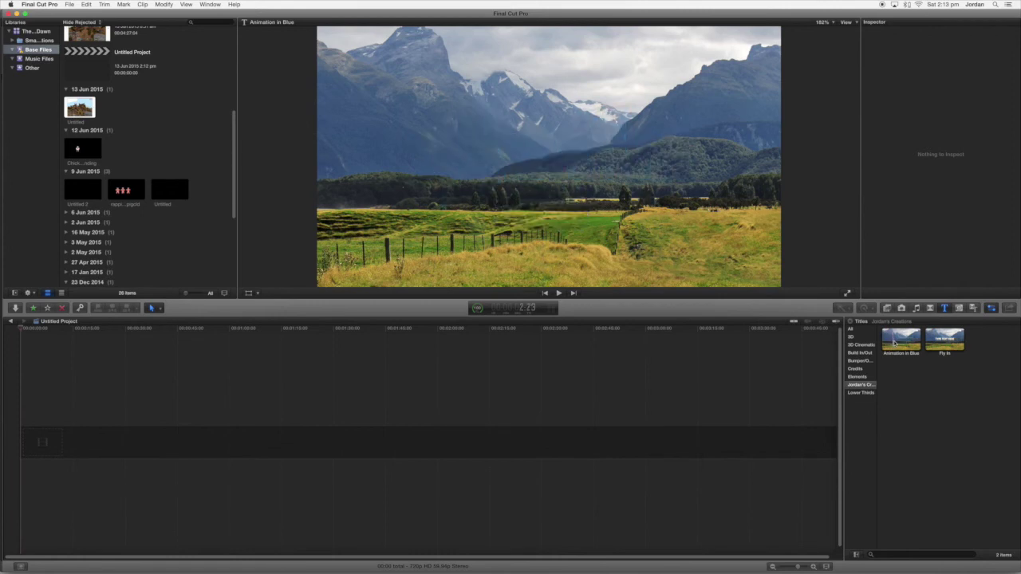
Add the "Animation in Blue" title to the start of the empty timeline, accept 1080p HD, 1920x1080, 23.98p video properties, and play it.
{"action": "left_click_drag", "start_coordinate": [896, 343], "coordinate": [24, 441]}
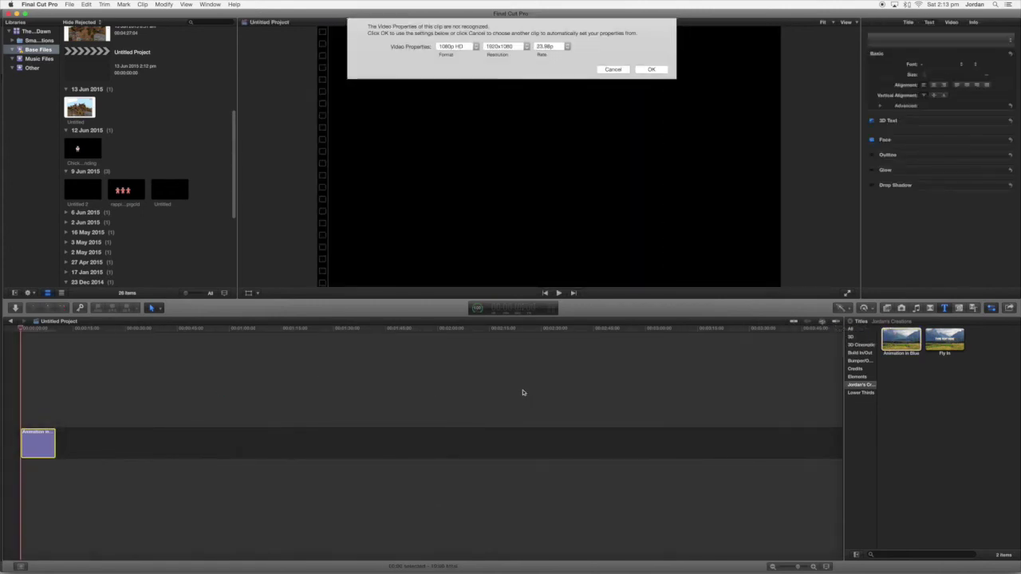
{"action": "left_click", "coordinate": [651, 70]}
{"action": "key", "text": "space"}
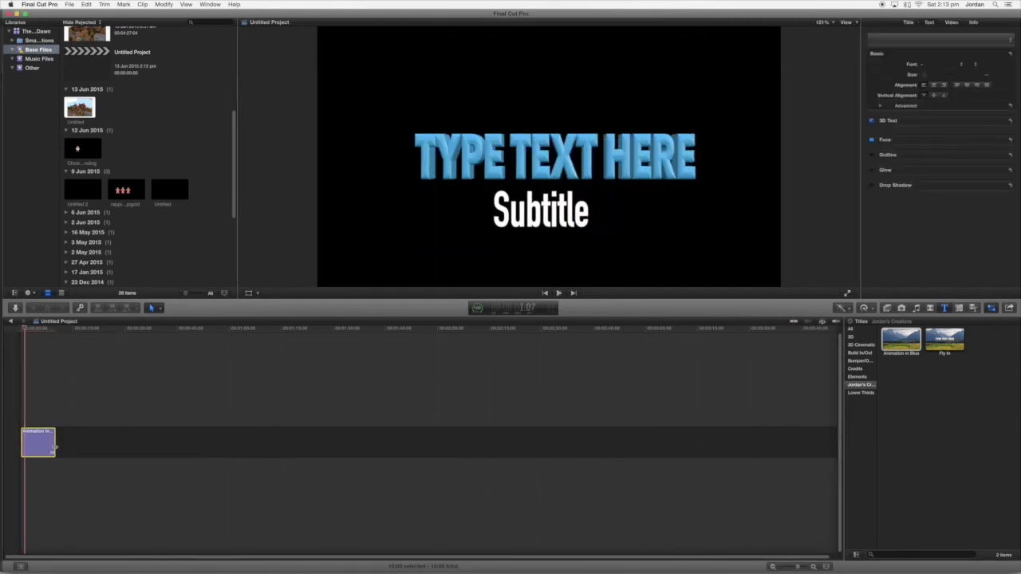
Extend the title clip to about 46 seconds and play back different parts of it to check the animation timing.
{"action": "left_click_drag", "start_coordinate": [54, 443], "coordinate": [182, 446]}
{"action": "key", "text": "space"}
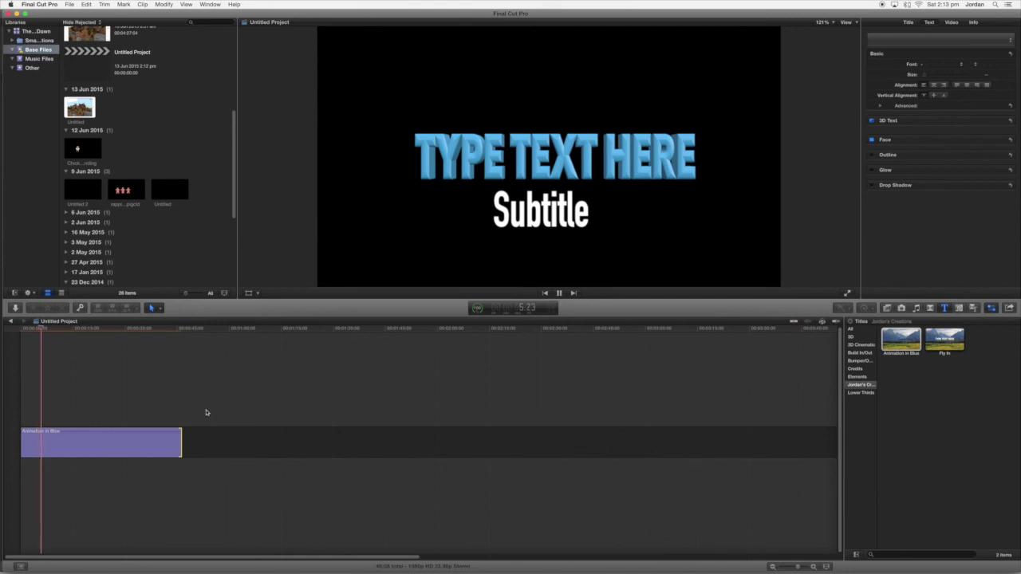
{"action": "left_click", "coordinate": [123, 335]}
{"action": "left_click", "coordinate": [157, 330]}
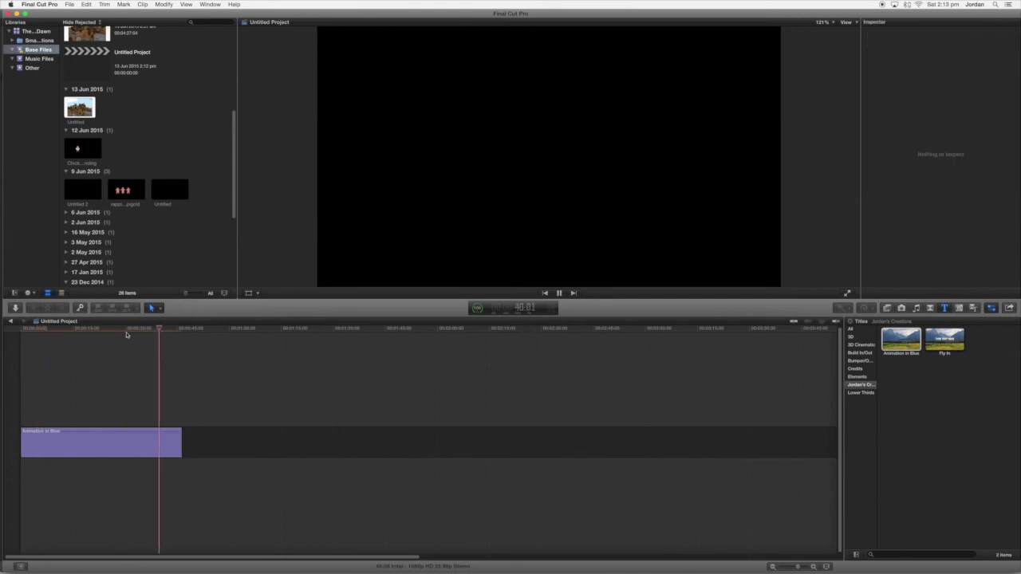
{"action": "left_click_drag", "start_coordinate": [157, 331], "coordinate": [50, 331]}
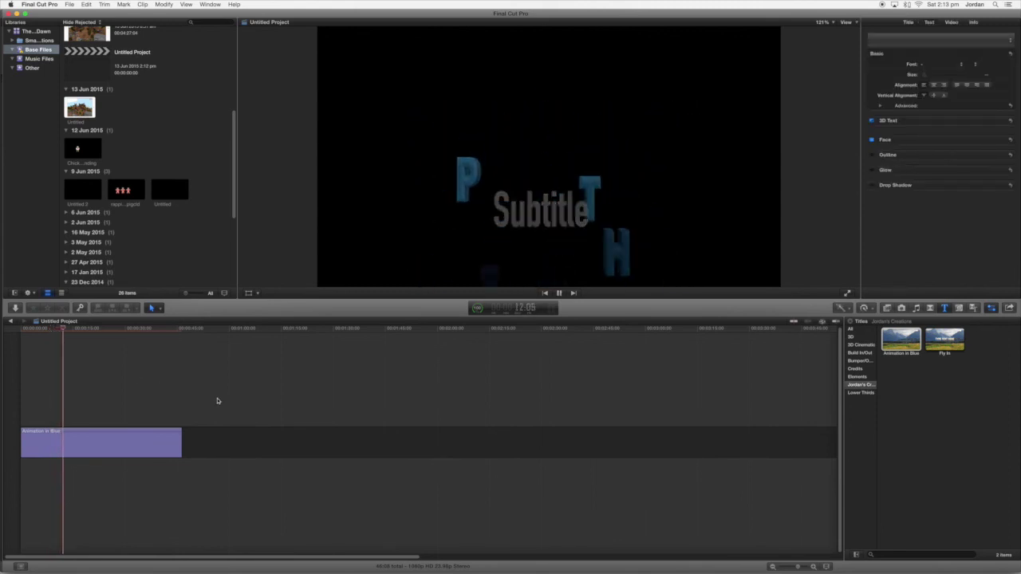
Stop playback and delete the "Animation in Blue" clip from the timeline.
{"action": "key", "text": "space"}
{"action": "left_click", "coordinate": [113, 435]}
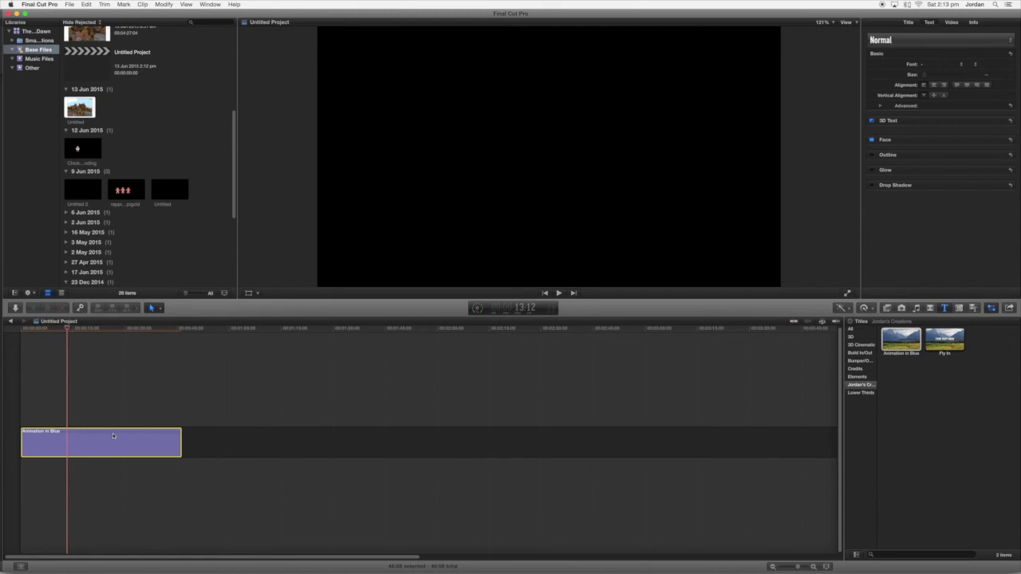
{"action": "key", "text": "Delete"}
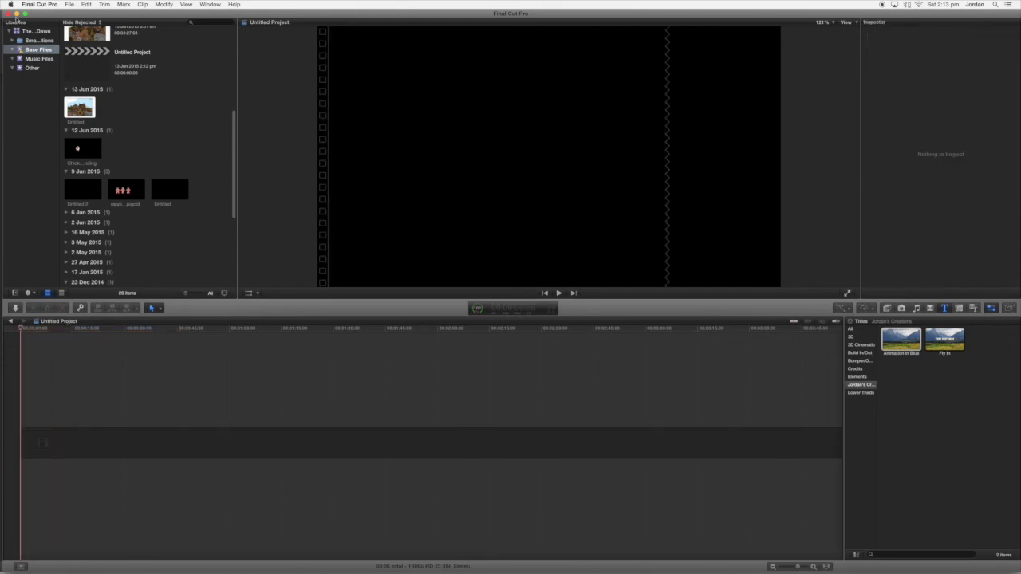